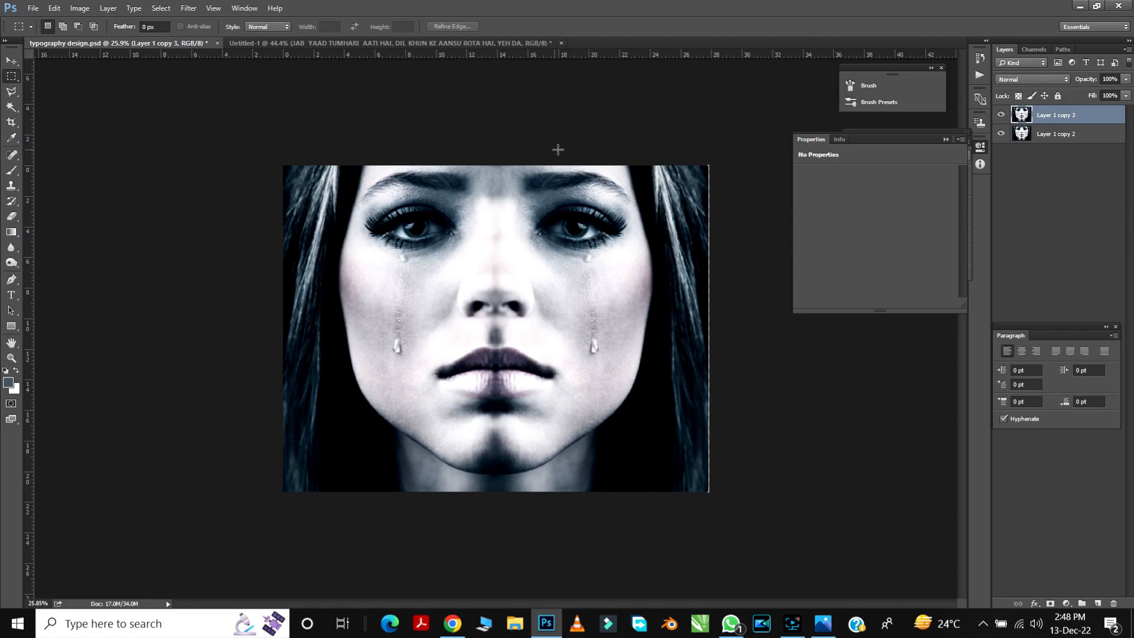
- Select the right half of the face from the vertical centre line and copy it to a new layer
left_click_drag(494, 161, 768, 573)
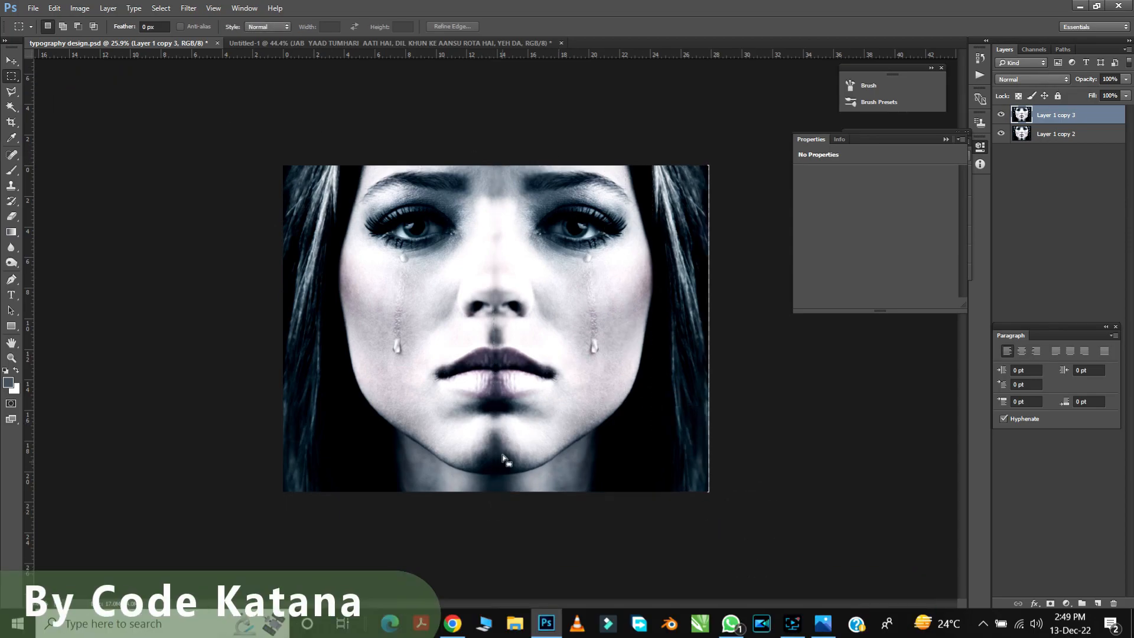
scroll(506, 437, "up", 3)
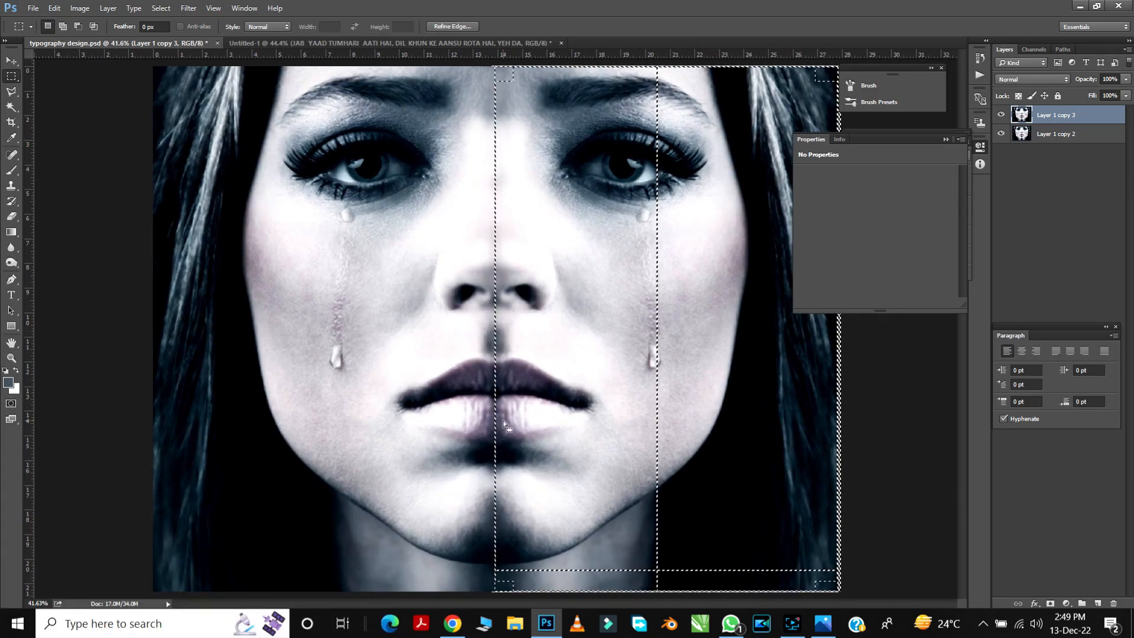
scroll(506, 425, "down", 2)
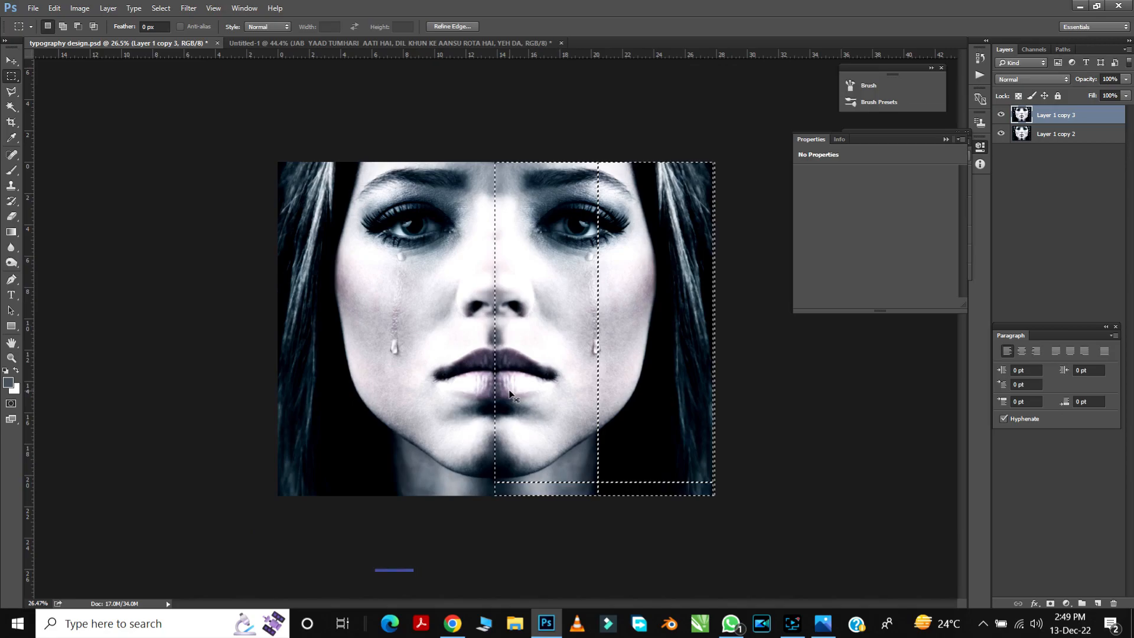
key("ctrl+j")
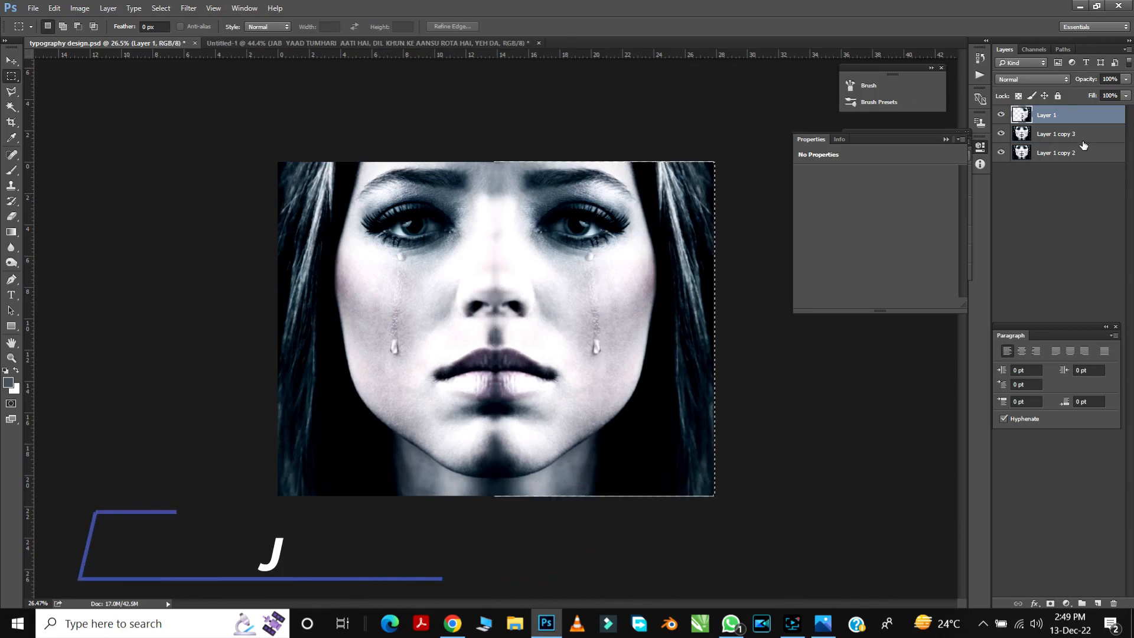
- Load the copied half's outline as a selection and delete that area from Layer 1 copy 3
left_click(1022, 115, "ctrl")
left_click(1050, 137)
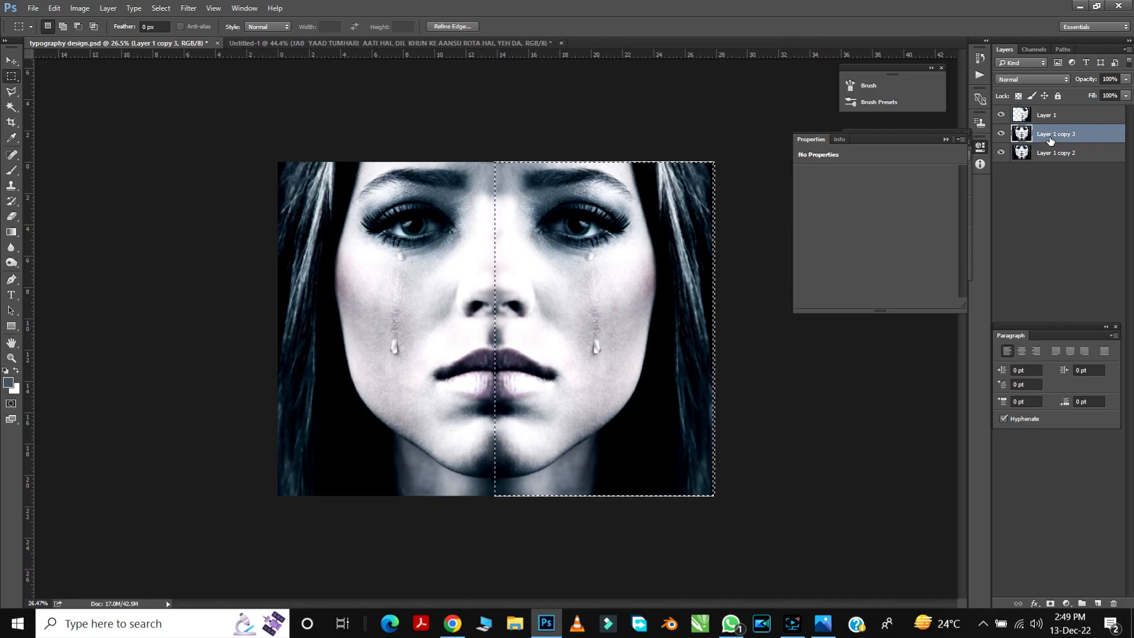
key("Delete")
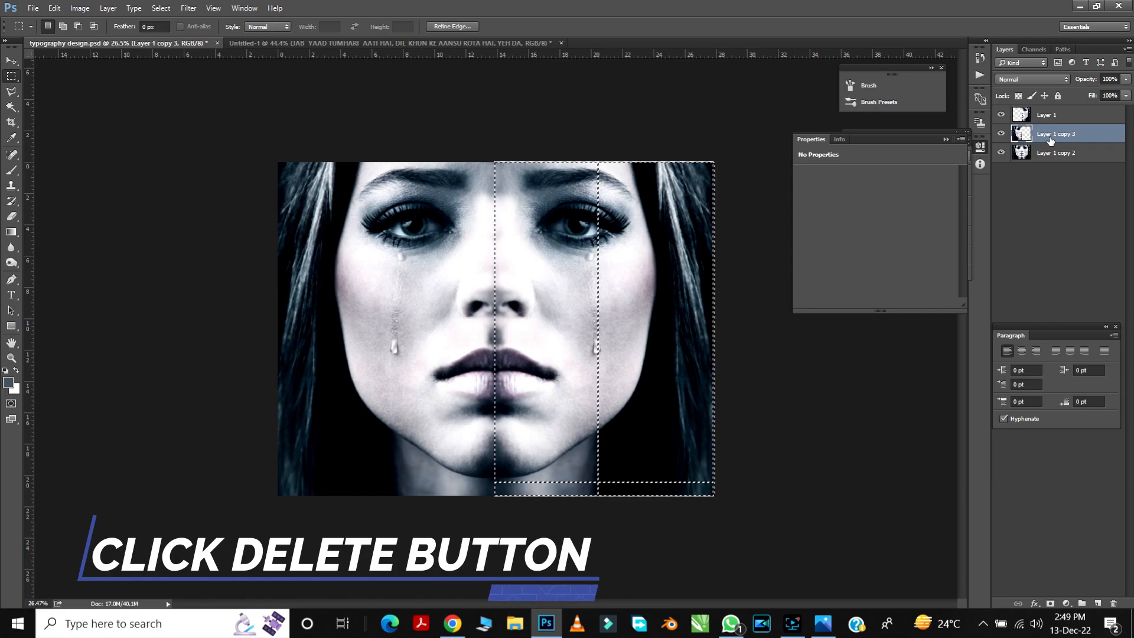
- Hide Layer 1 copy 2 and check the two separated face halves by toggling their visibility
left_click(1002, 116)
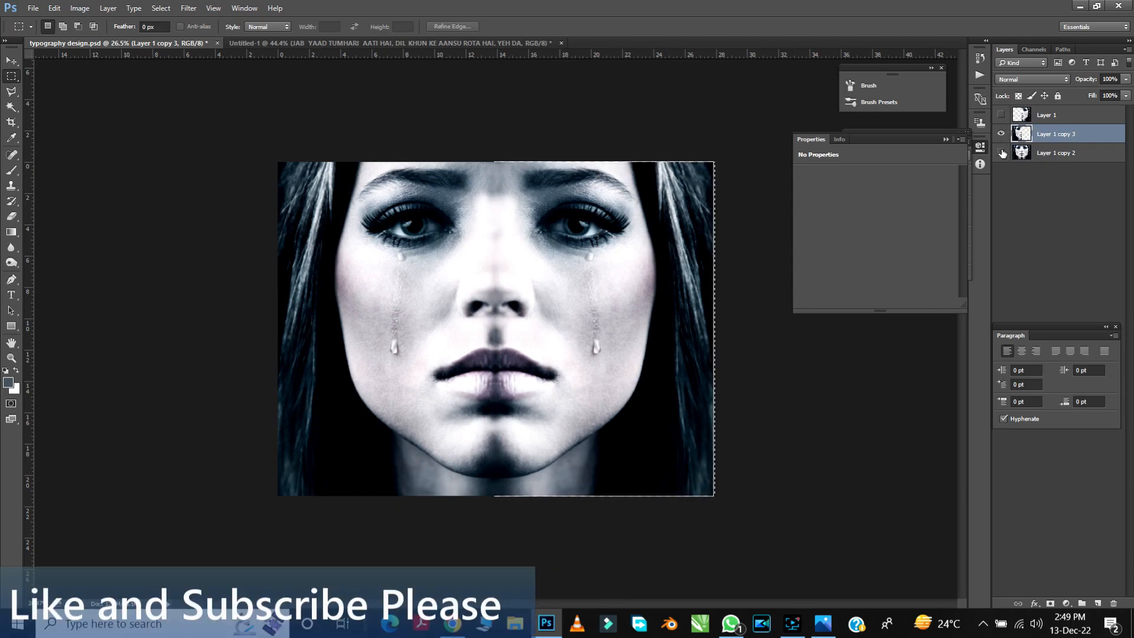
left_click(1002, 152)
left_click(1001, 115)
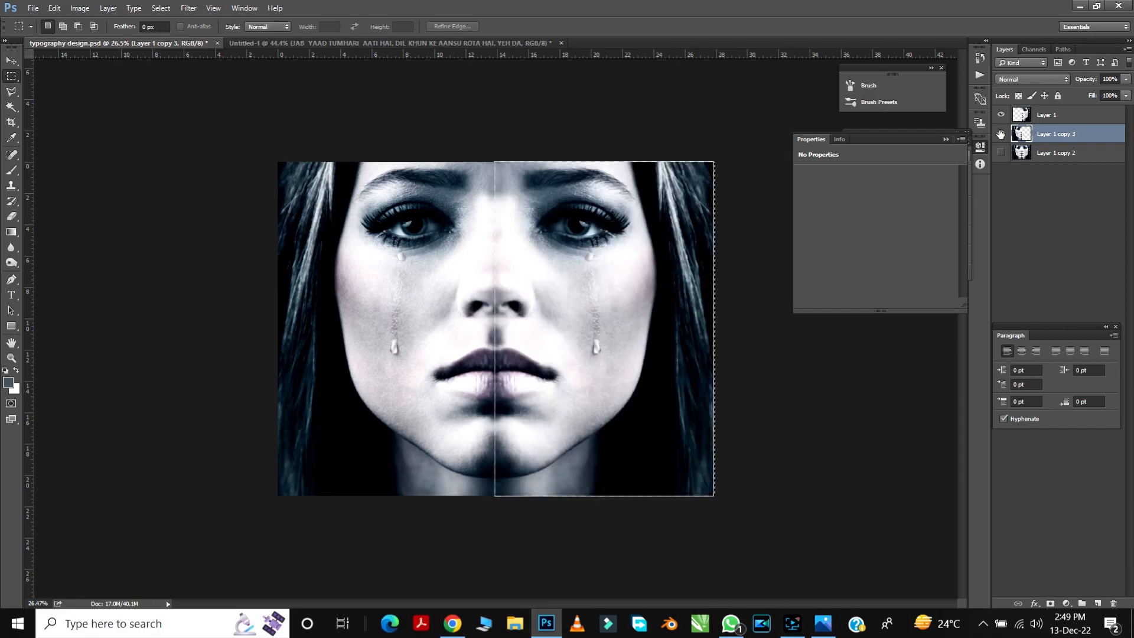
left_click(1001, 134)
left_click(1001, 134)
- Draw a rectangle shape of about 2946 x 2330 px covering the whole canvas, directly above Layer 1 copy 2
left_click(1045, 154)
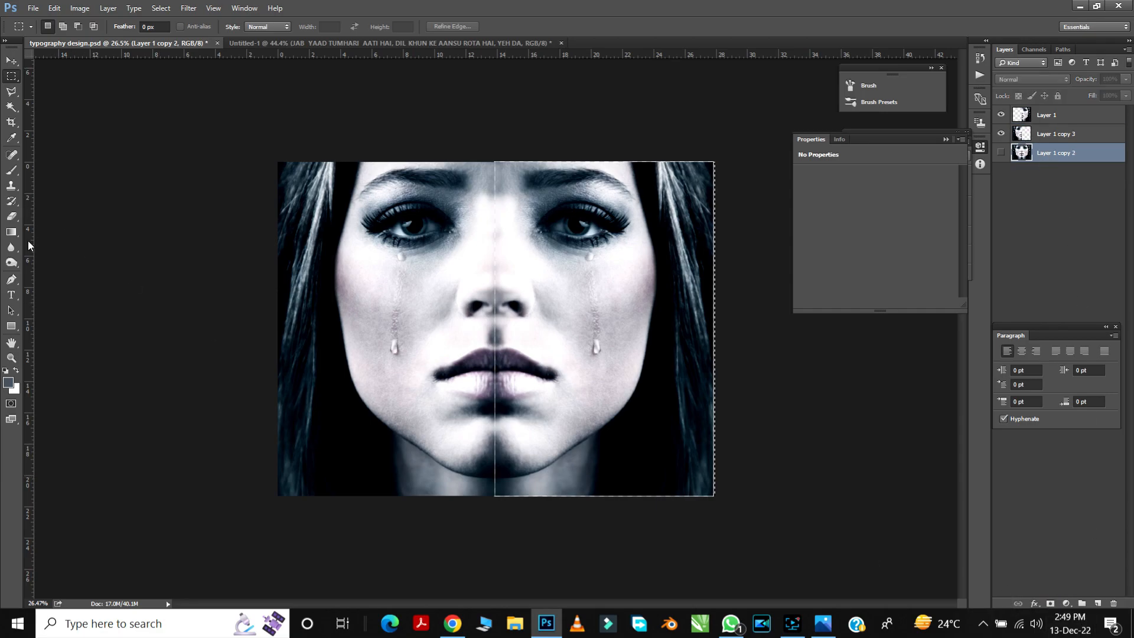
left_click(12, 326)
left_click_drag(264, 150, 725, 515)
key("v")
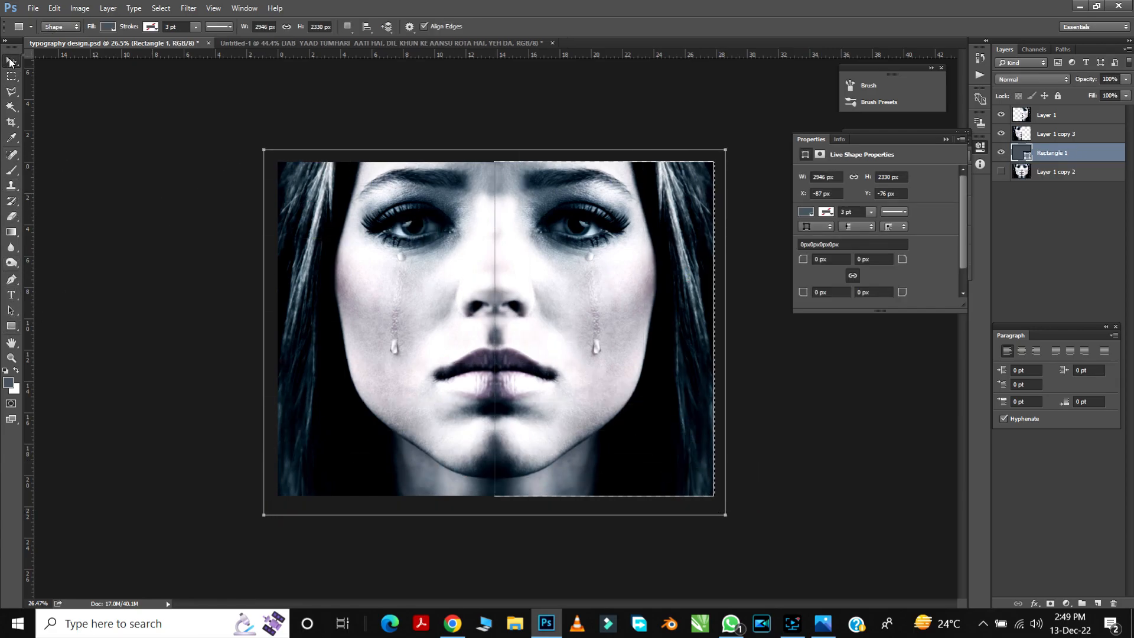
- Recolour the rectangle to the dark navy 041119 sampled from the hair, hiding Layer 1 copy 3 only while choosing the colour
left_click(1001, 133)
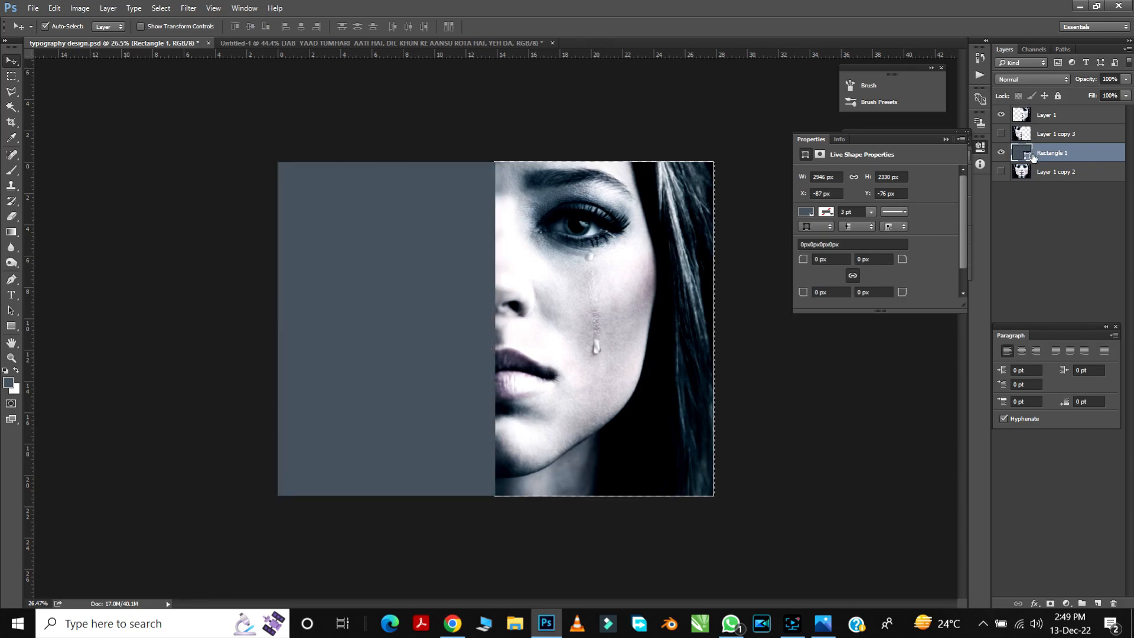
double_click(1028, 154)
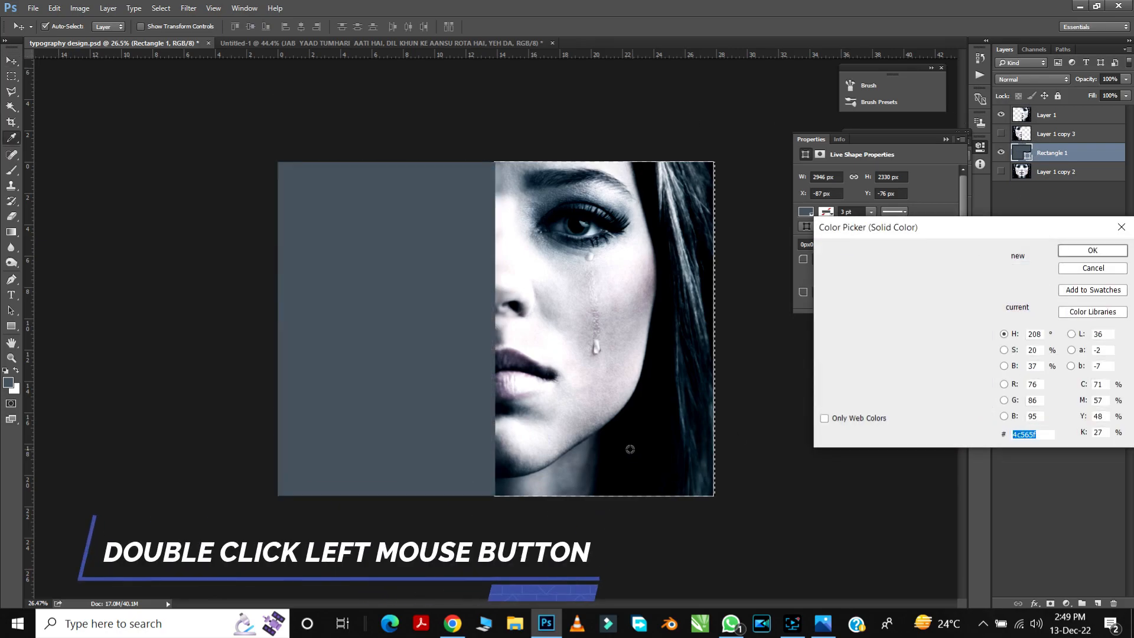
left_click(643, 467)
left_click(639, 470)
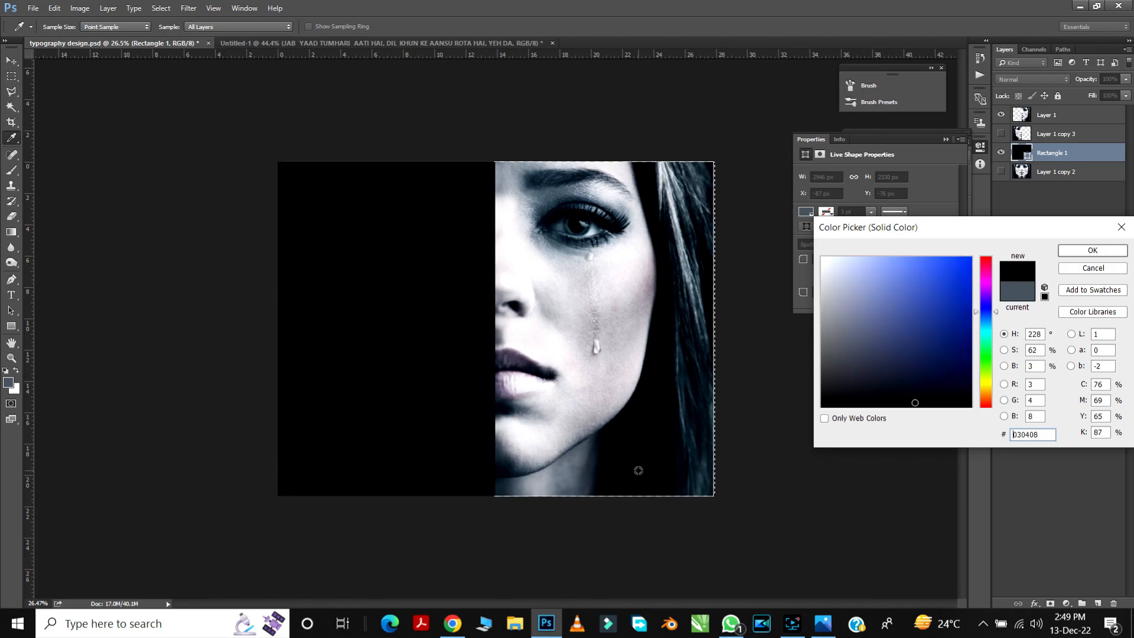
left_click(671, 476)
left_click(690, 472)
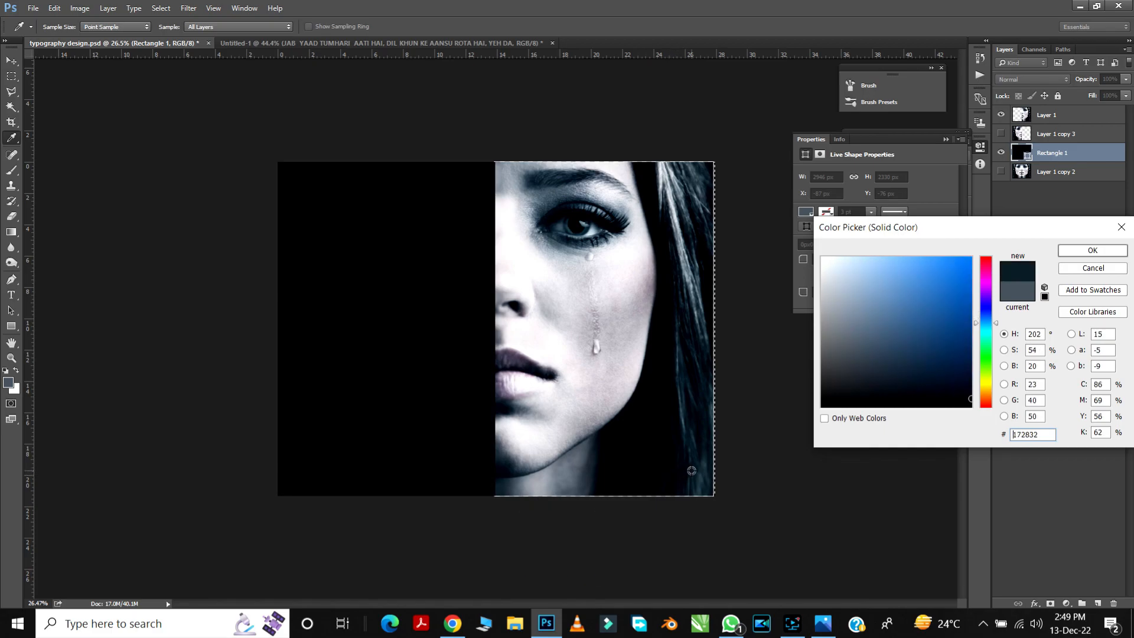
left_click(678, 475)
left_click(679, 475)
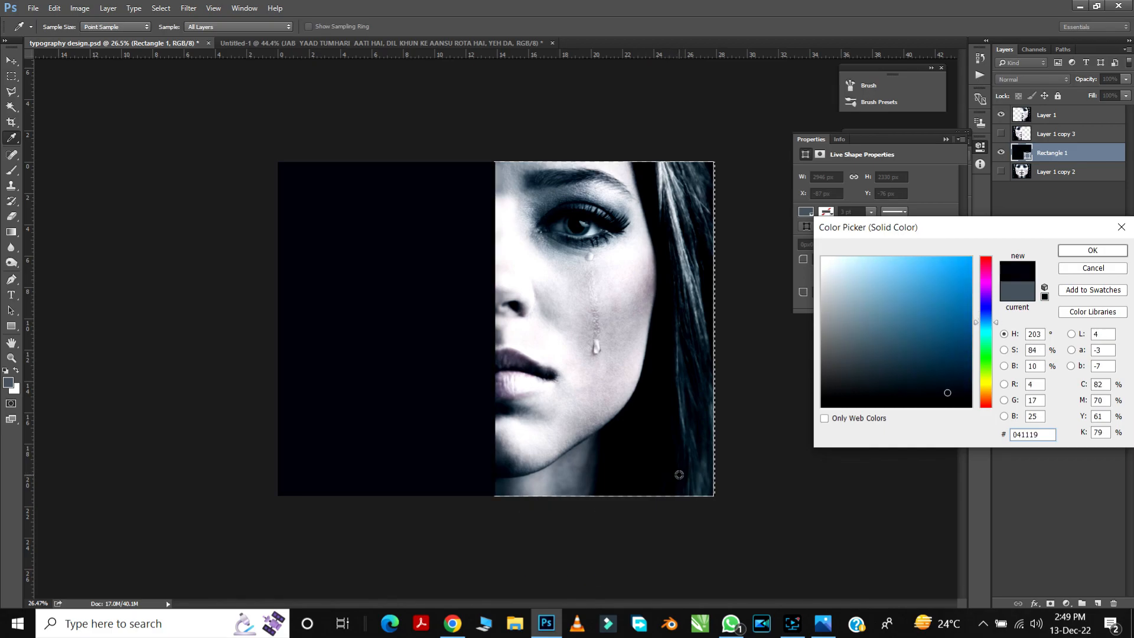
left_click(1093, 251)
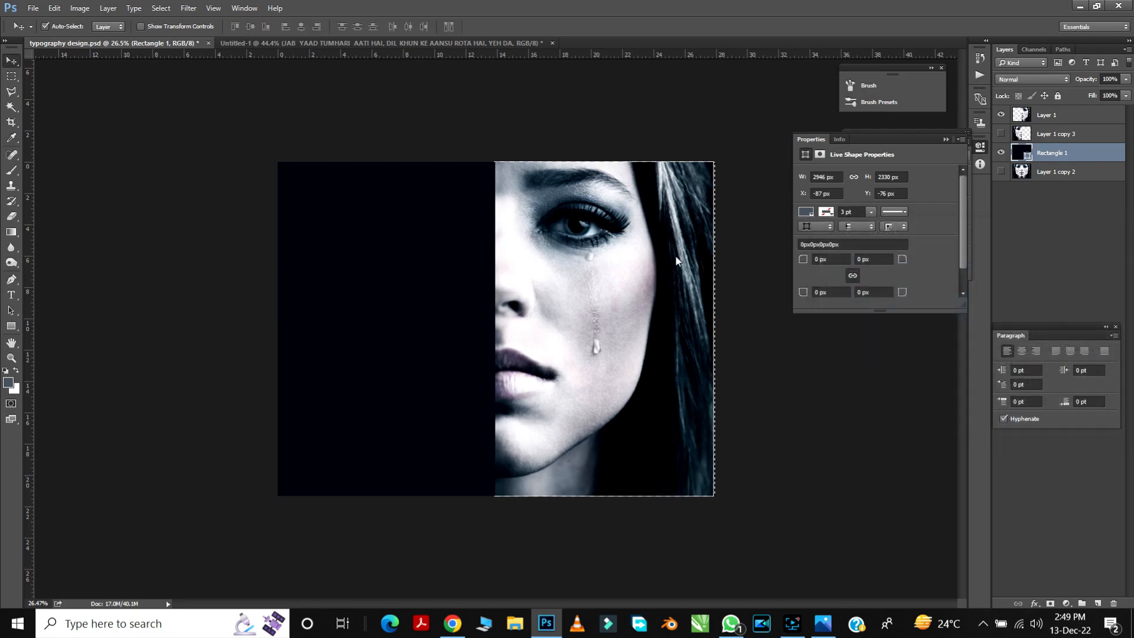
left_click(1001, 135)
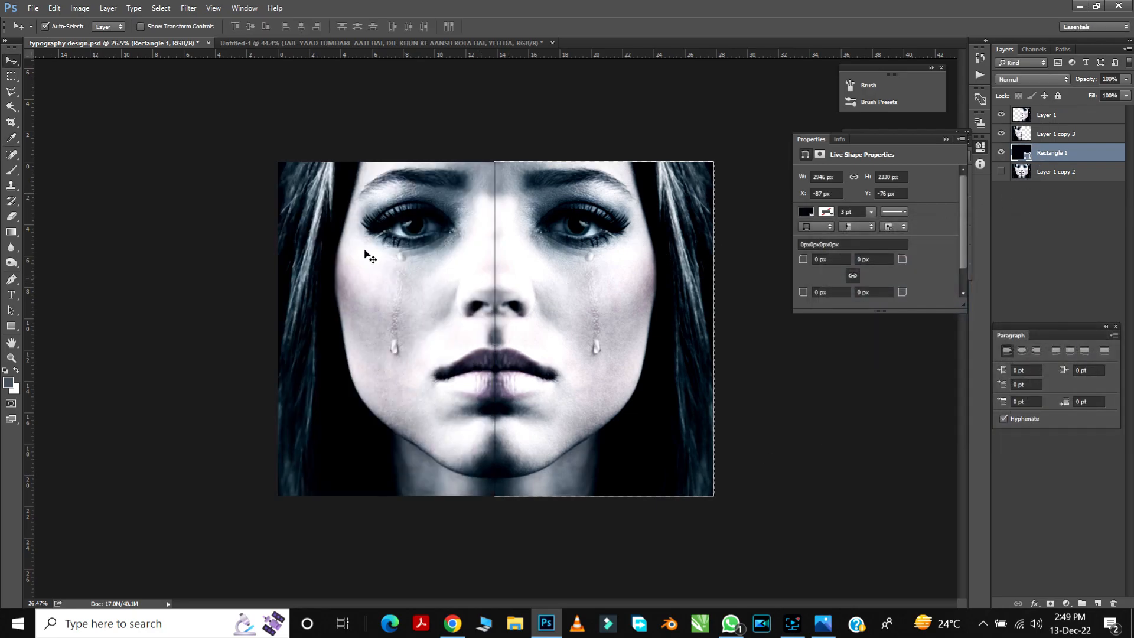
- Copy the verse text layer from Untitled-1 into typography design.psd and place it at the top of the layer stack
left_click(347, 44)
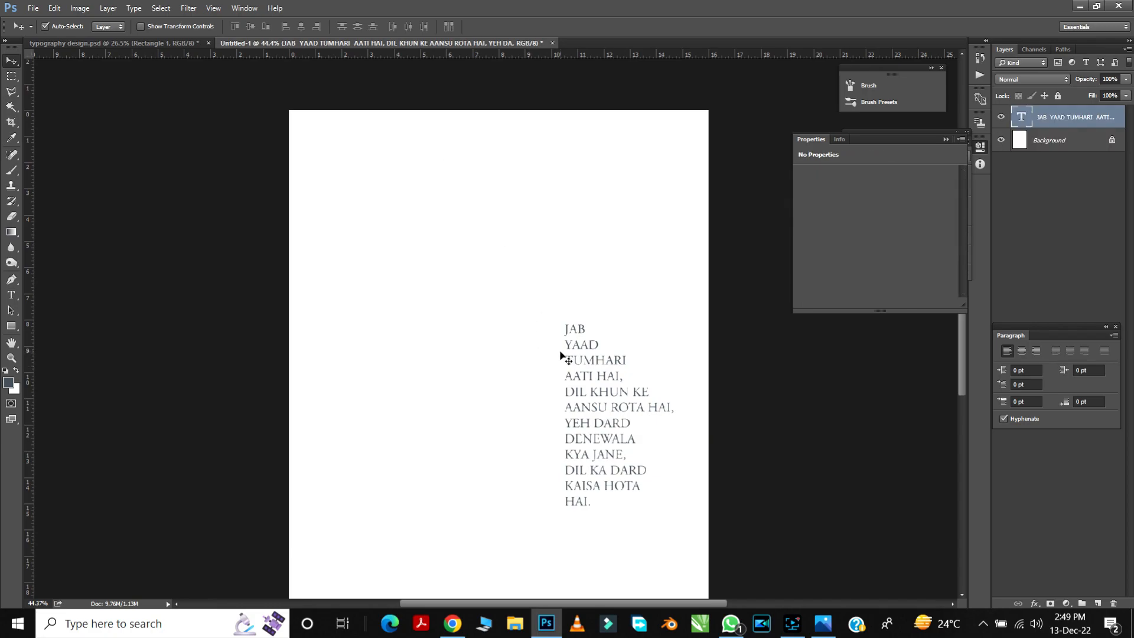
left_click_drag(568, 354, 534, 189)
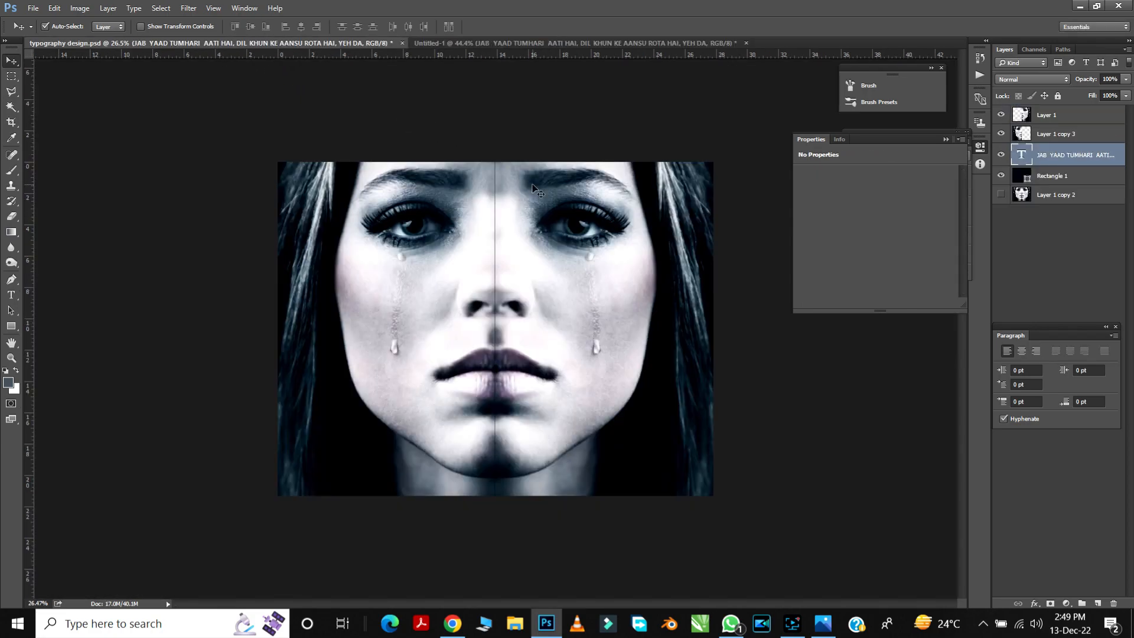
left_click(533, 184)
scroll(551, 201, "down", 2)
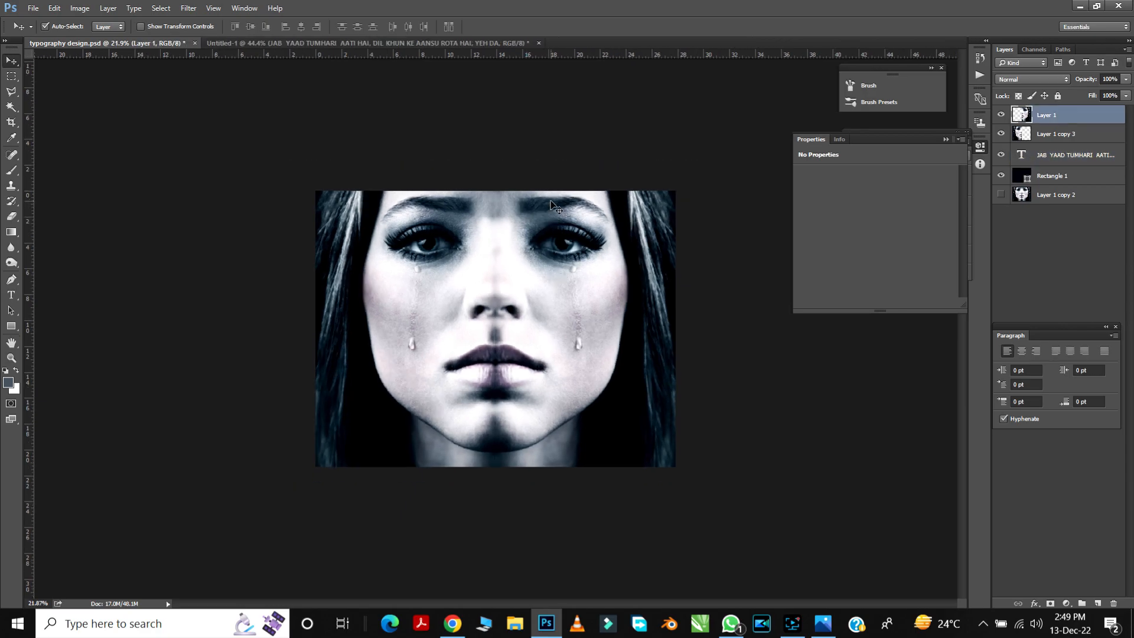
scroll(552, 204, "up", 4)
scroll(558, 259, "up", 1)
left_click_drag(1062, 156, 1064, 117)
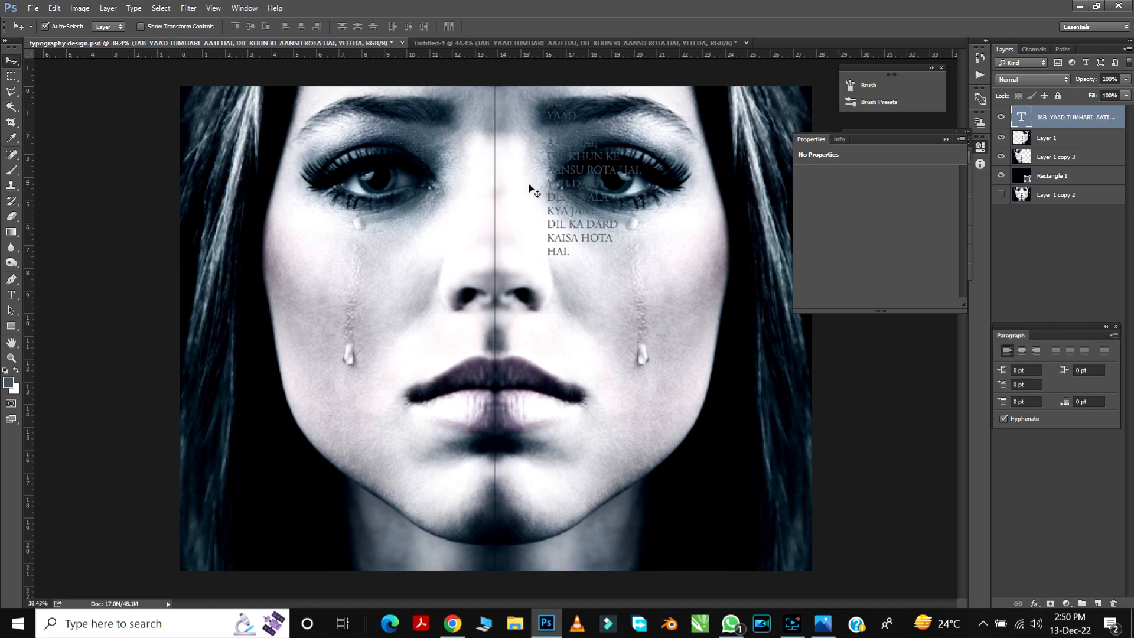
- Enlarge the verse text proportionally to about 299% so it spans the canvas height over the right half of the face
key("ctrl+t")
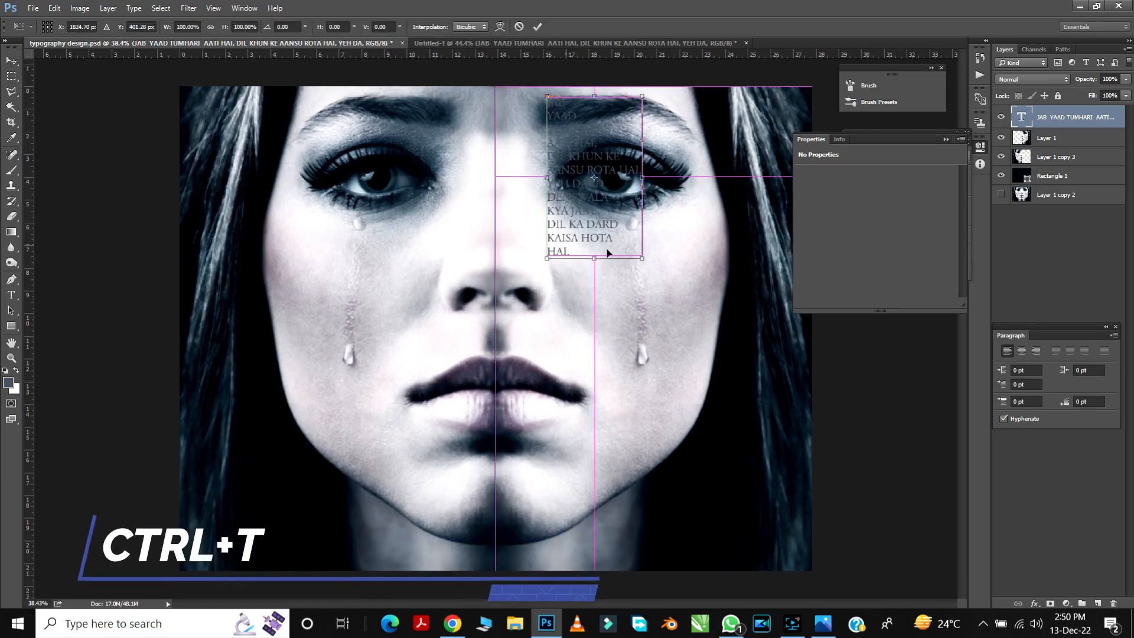
left_click_drag(642, 258, 808, 539)
left_click_drag(545, 536, 525, 574)
left_click_drag(524, 93, 515, 86)
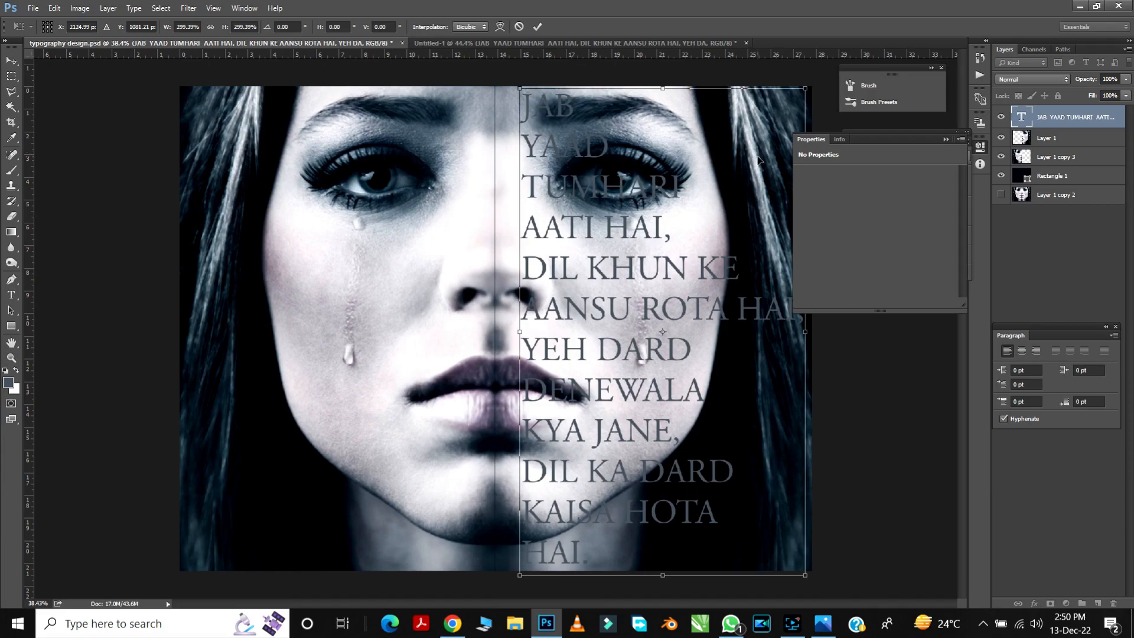
key("Return")
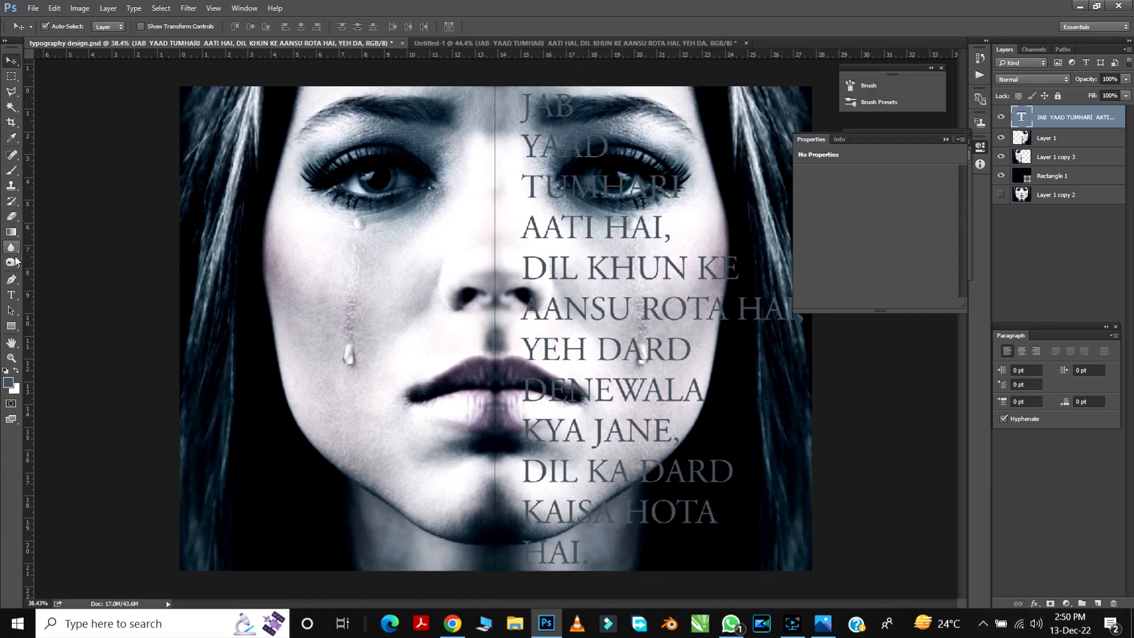
- Change the verse text's font to Impact Regular
left_click(11, 295)
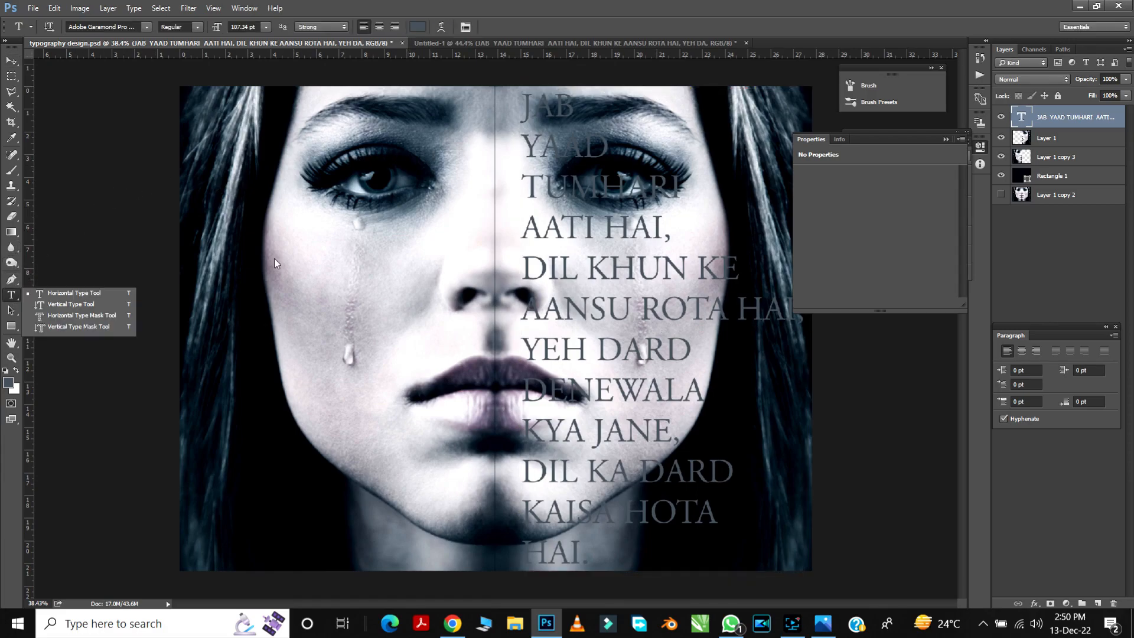
left_click(466, 27)
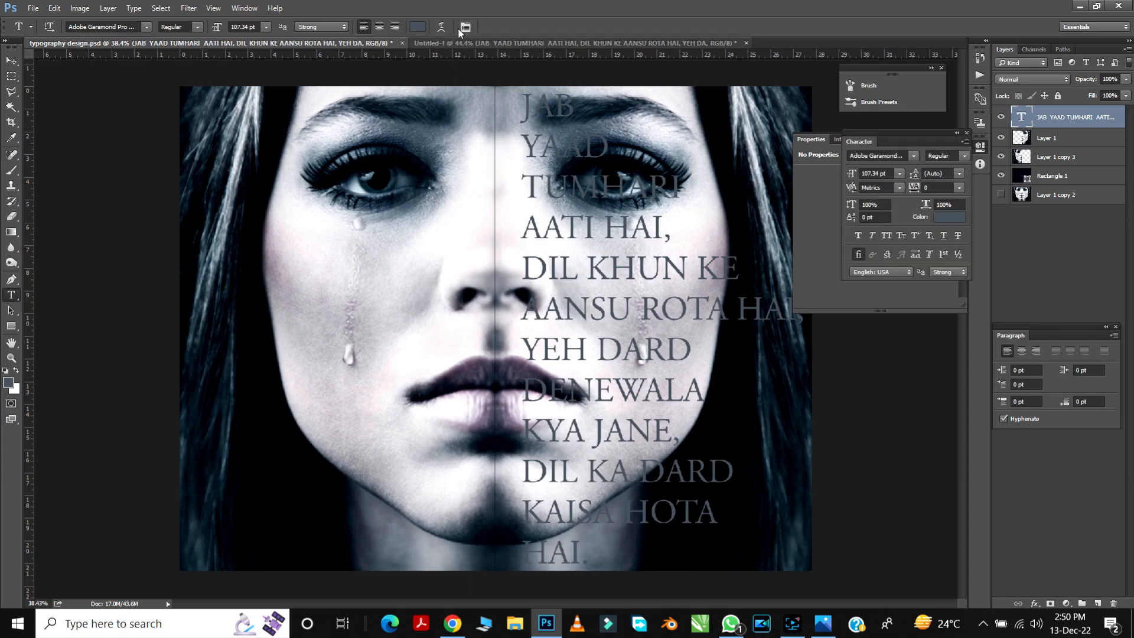
left_click(913, 156)
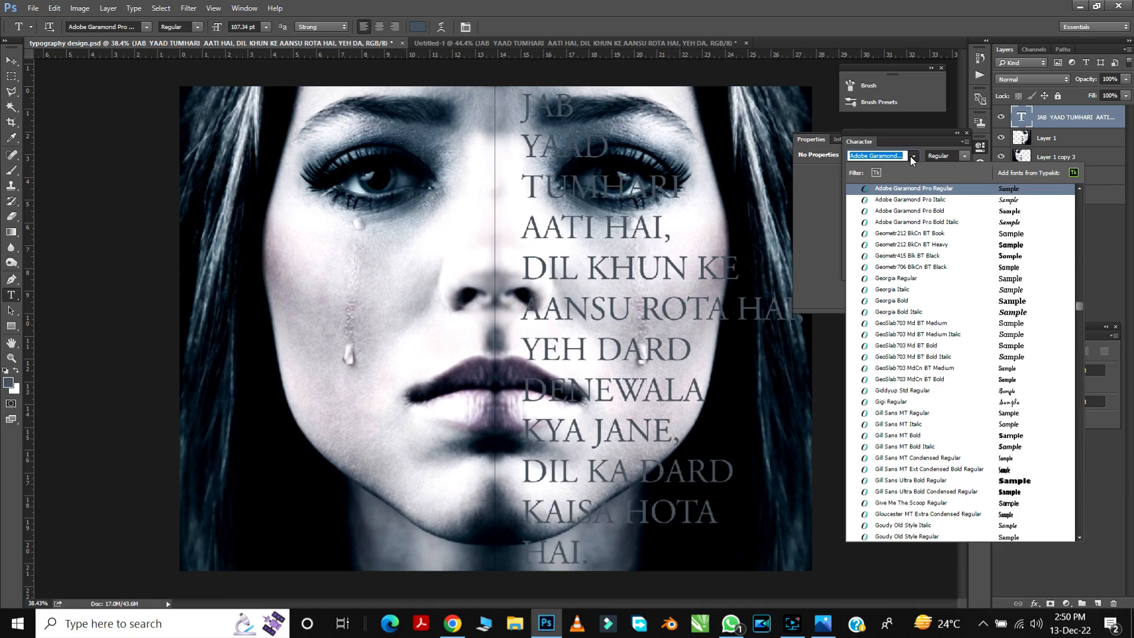
type("l")
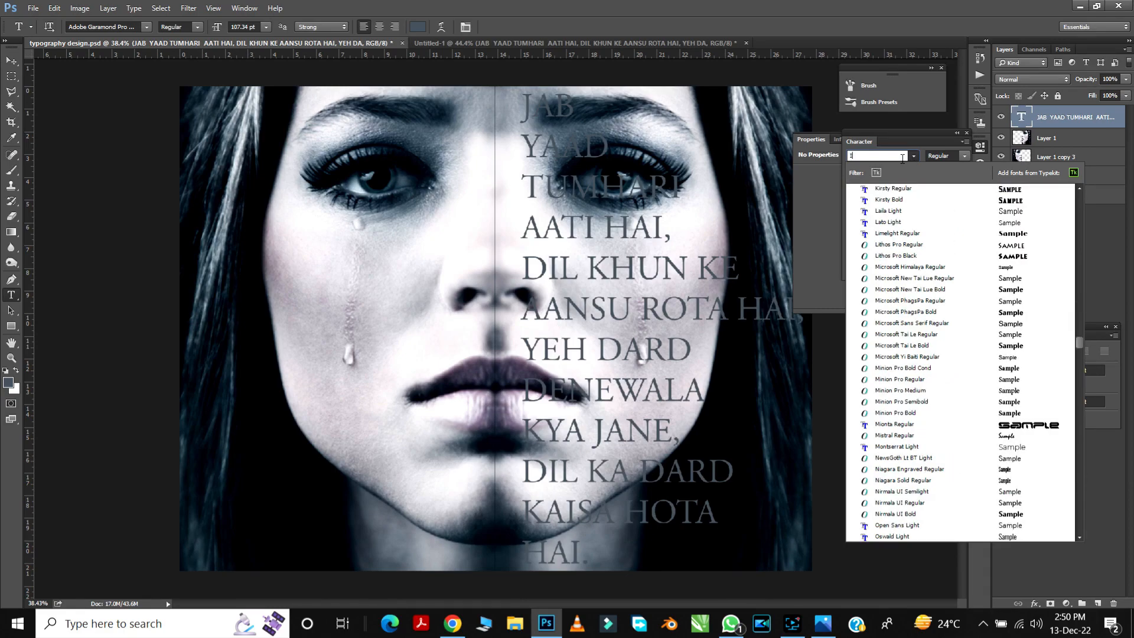
type("m")
scroll(903, 198, "up", 1)
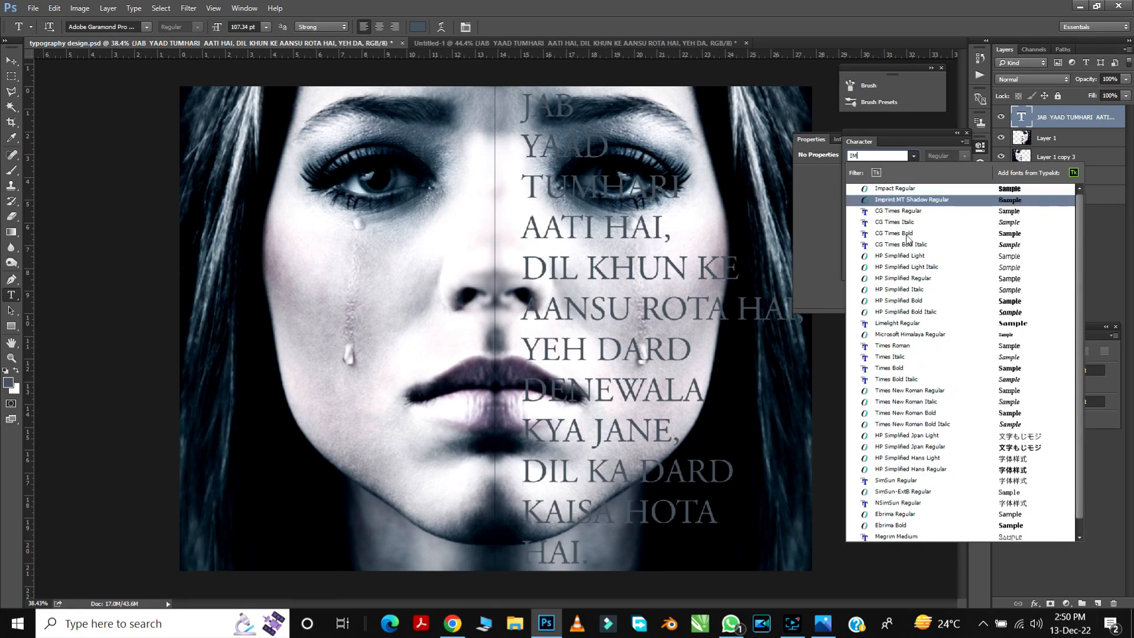
left_click(908, 190)
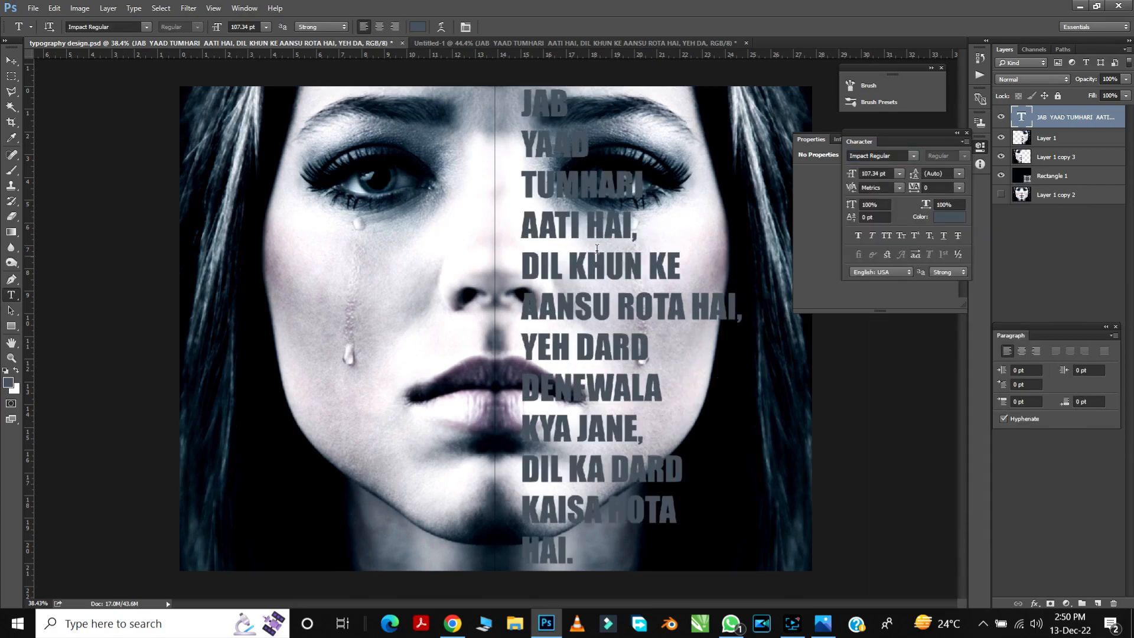
- Move the verse text against the face's vertical centre line and nudge it up toward the canvas's upper edge
left_click(11, 60)
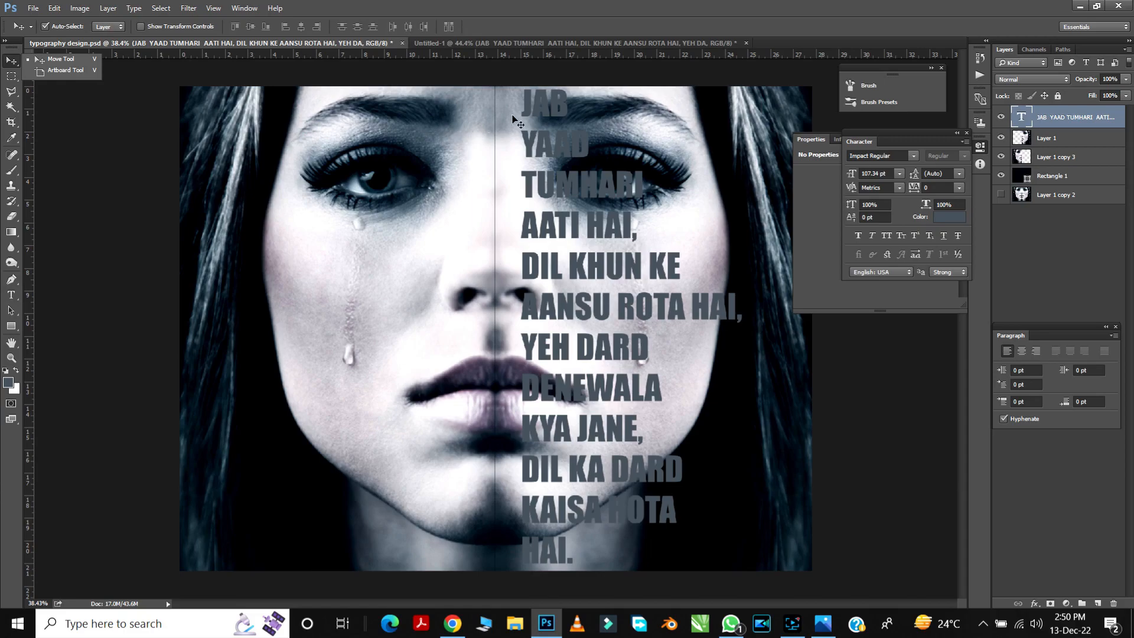
left_click_drag(542, 110, 521, 112)
key("shift+Up")
key("shift+Up")
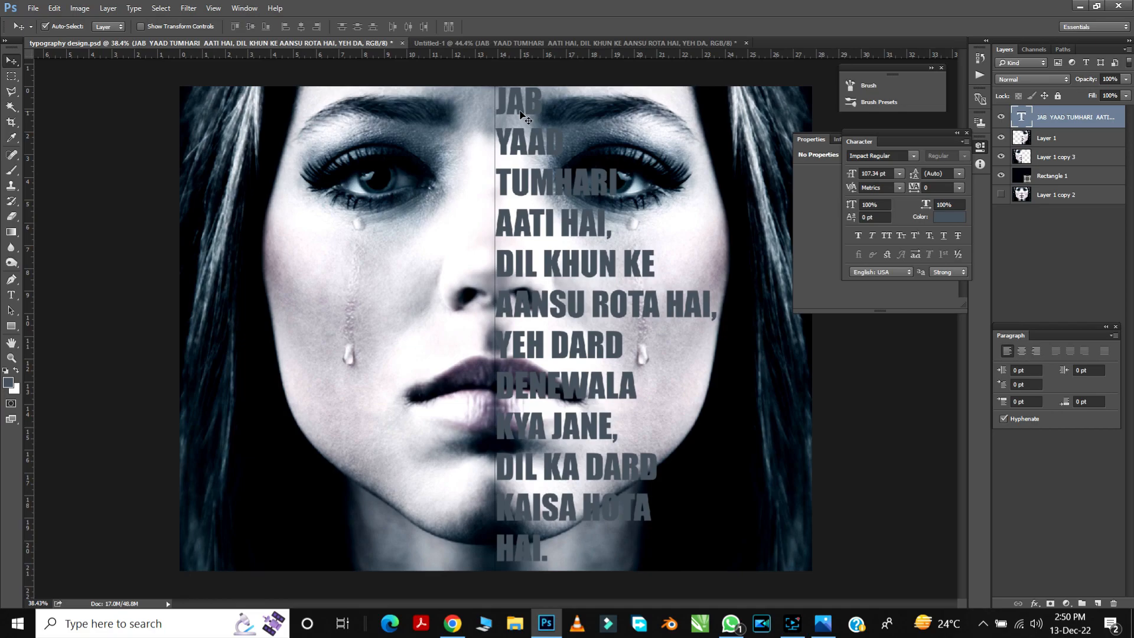
- Scale the verse text slightly to about 109 pt so its last line reaches the canvas's lower edge
scroll(521, 114, "down", 1)
key("ctrl+t")
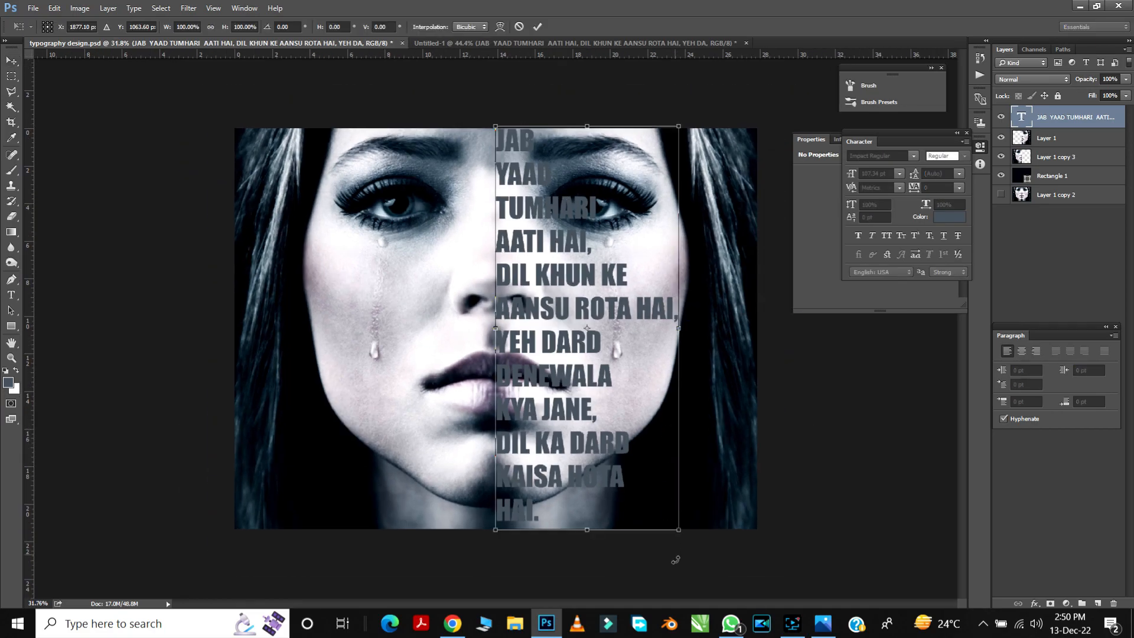
scroll(673, 561, "up", 3)
scroll(732, 522, "down", 1)
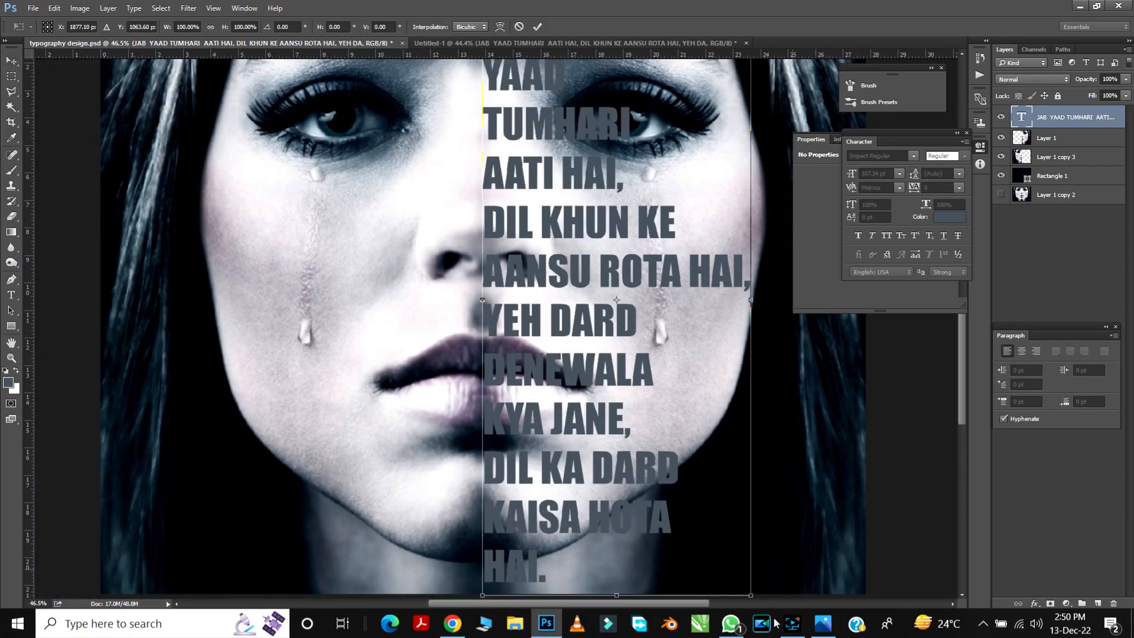
left_click_drag(754, 596, 761, 570)
key("Return")
key("ctrl+0")
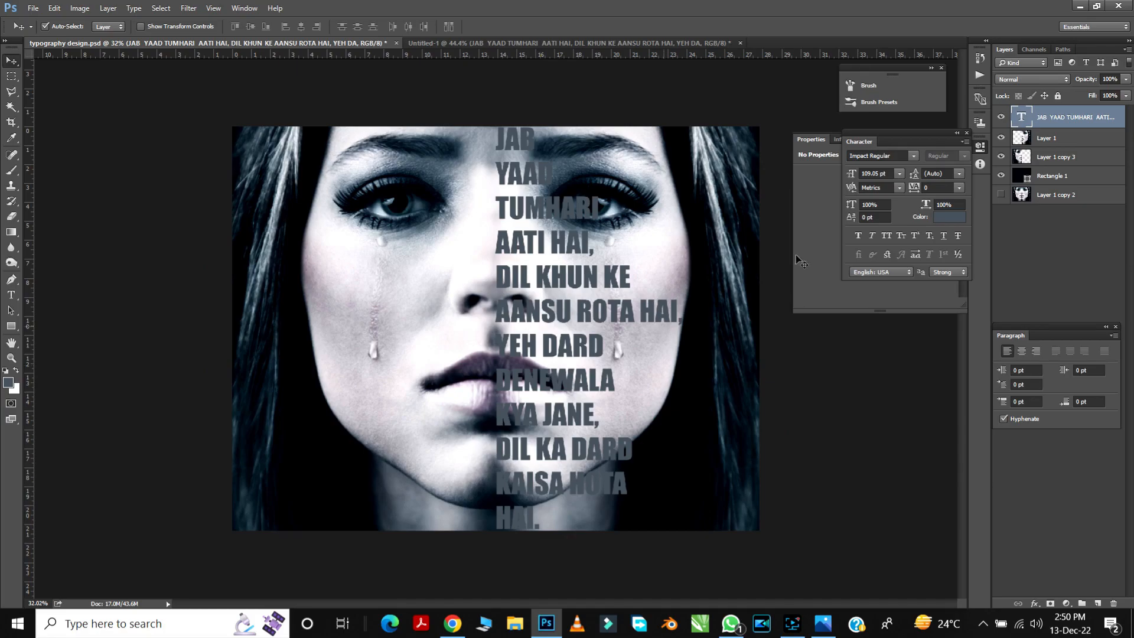
- Tighten the verse text's line spacing by setting its leading to 100 pt
left_click(960, 173)
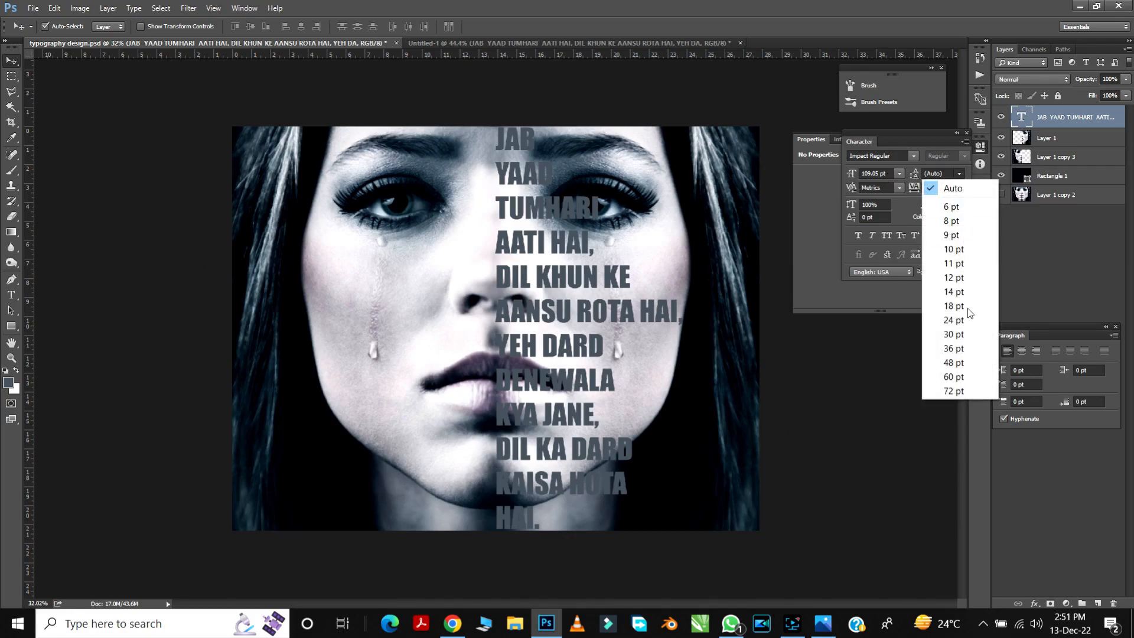
left_click(966, 395)
left_click_drag(913, 174, 914, 181)
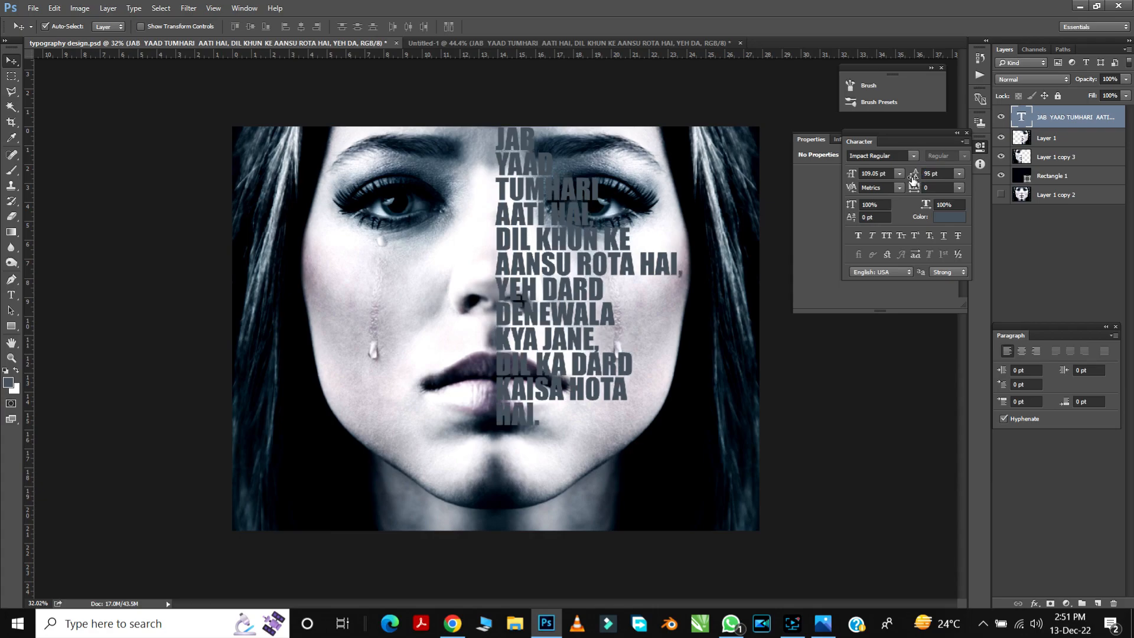
left_click(914, 174)
key("Return")
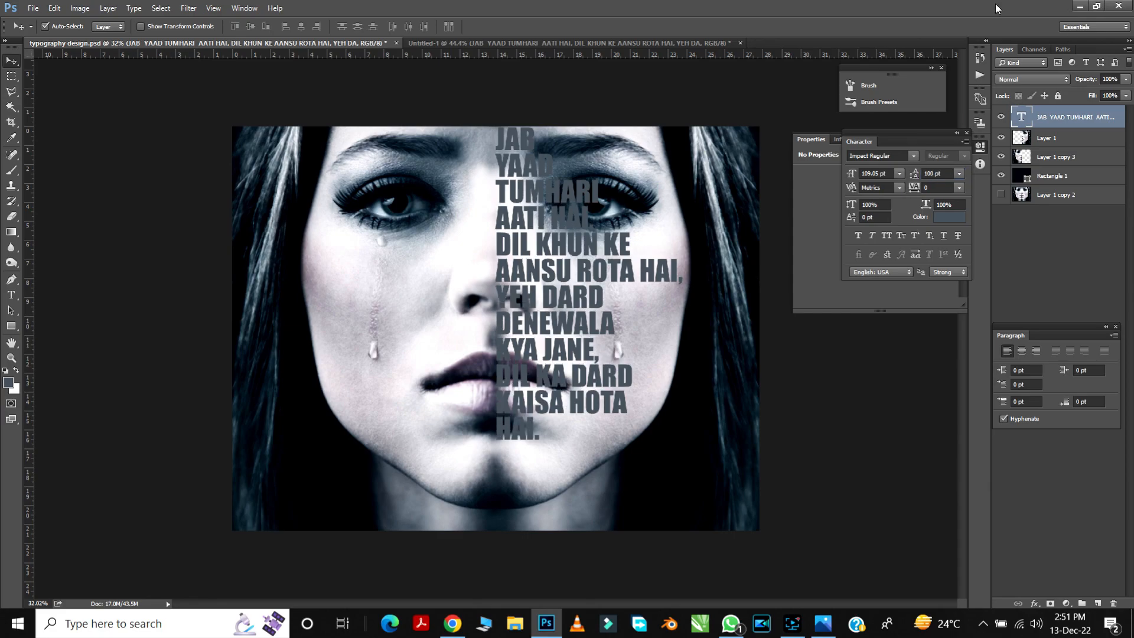
- Enlarge the verse text proportionally to about 128% so its lines fill the canvas height again
key("ctrl+t")
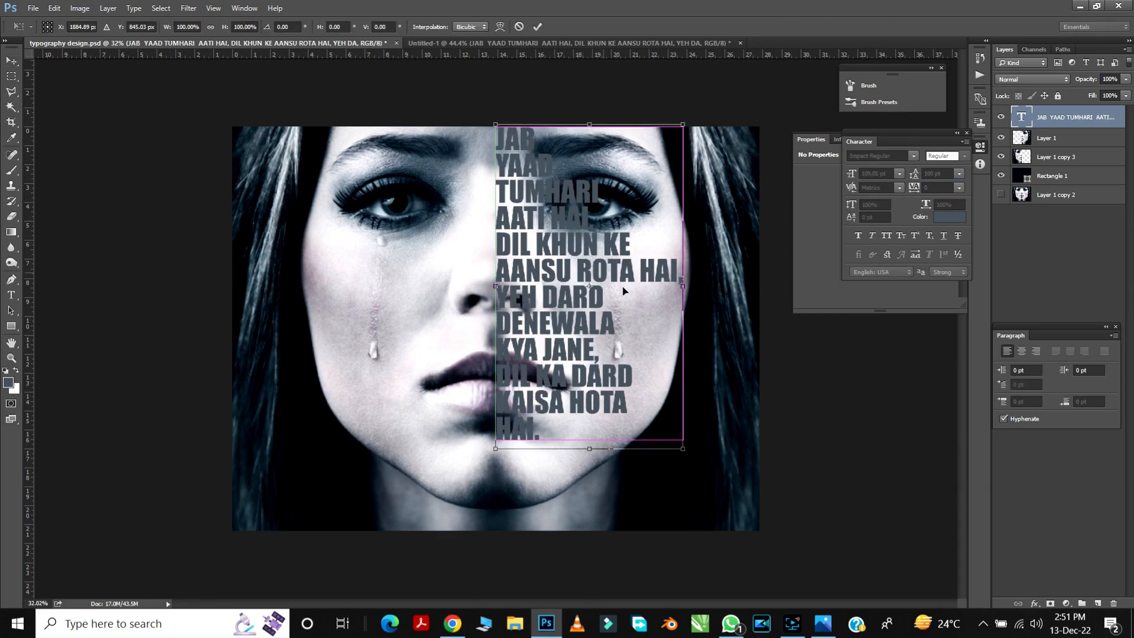
left_click_drag(684, 455, 762, 533)
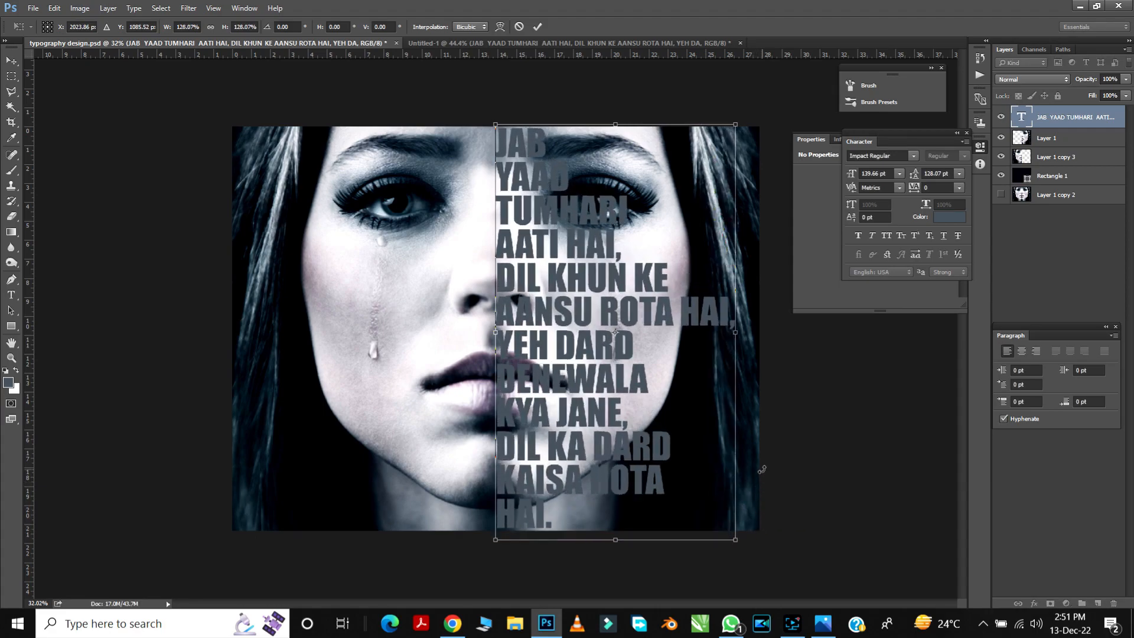
key("Return")
- Move the verse text layer beneath Layer 1 and clip Layer 1 to the text
left_click_drag(1090, 112, 1085, 144)
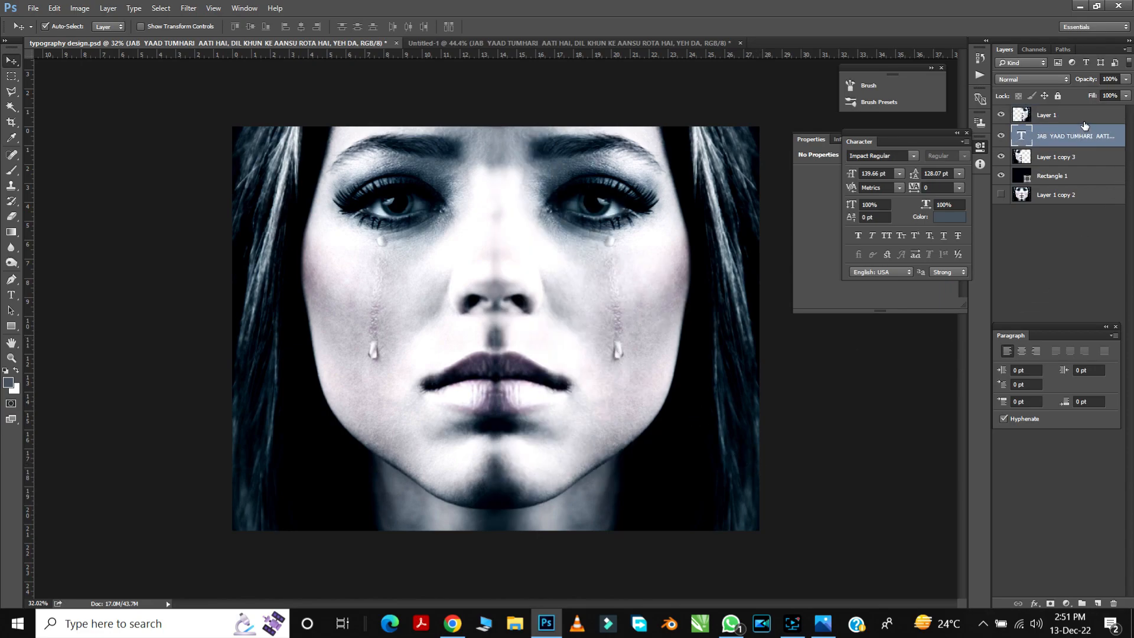
left_click(1085, 125, "alt")
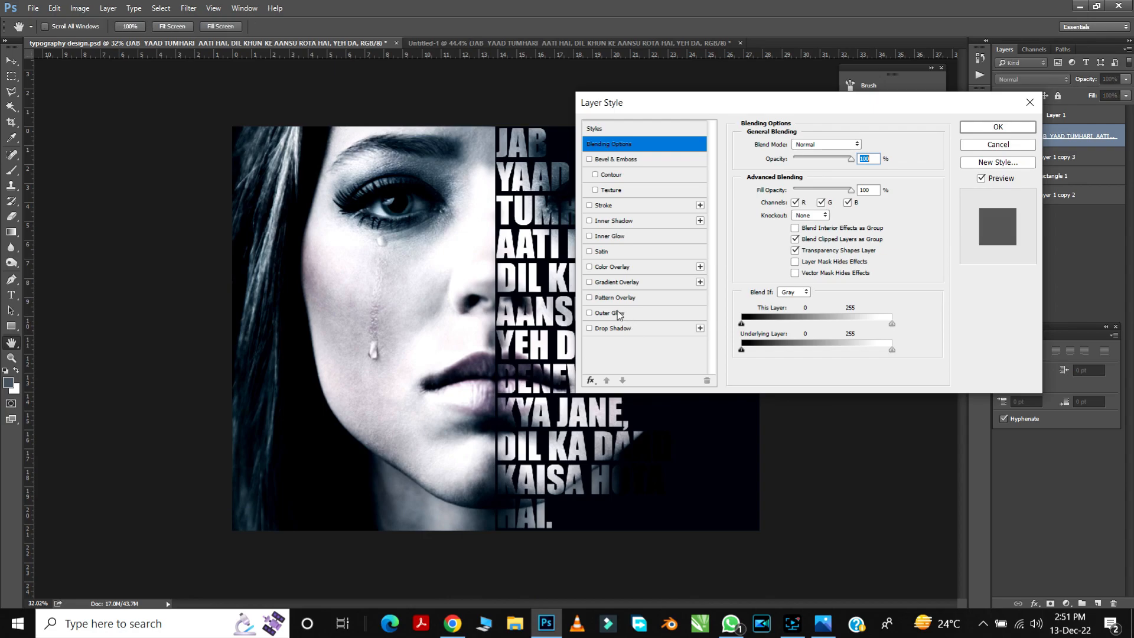
- Add a Drop Shadow to the verse text layer with its distance set to 2 px
left_click(589, 329)
left_click_drag(703, 108, 890, 83)
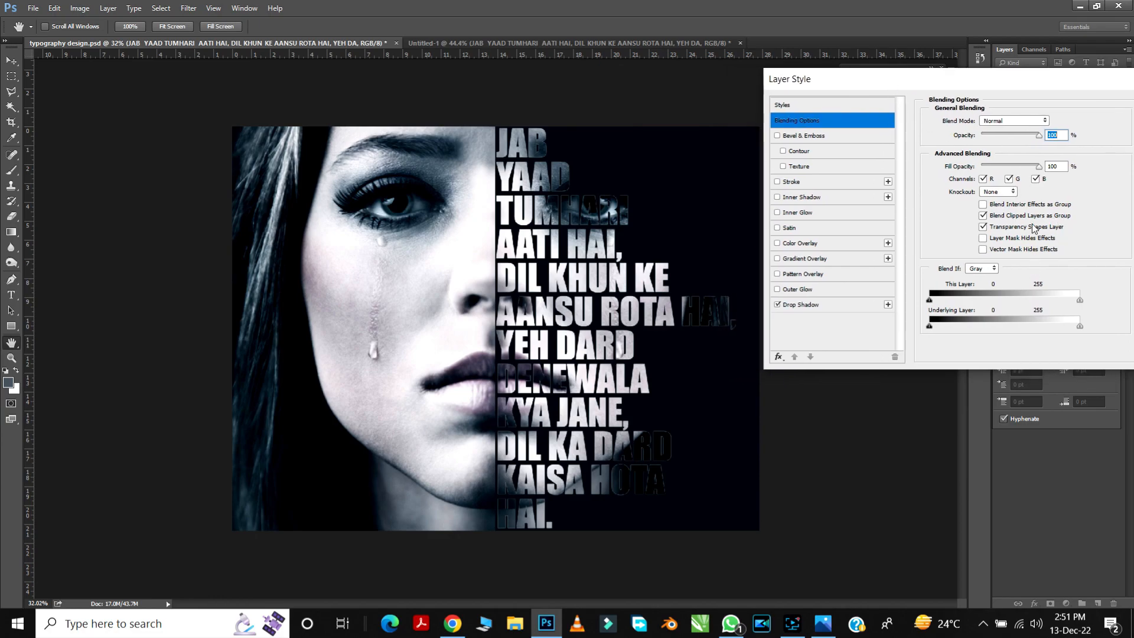
left_click(824, 306)
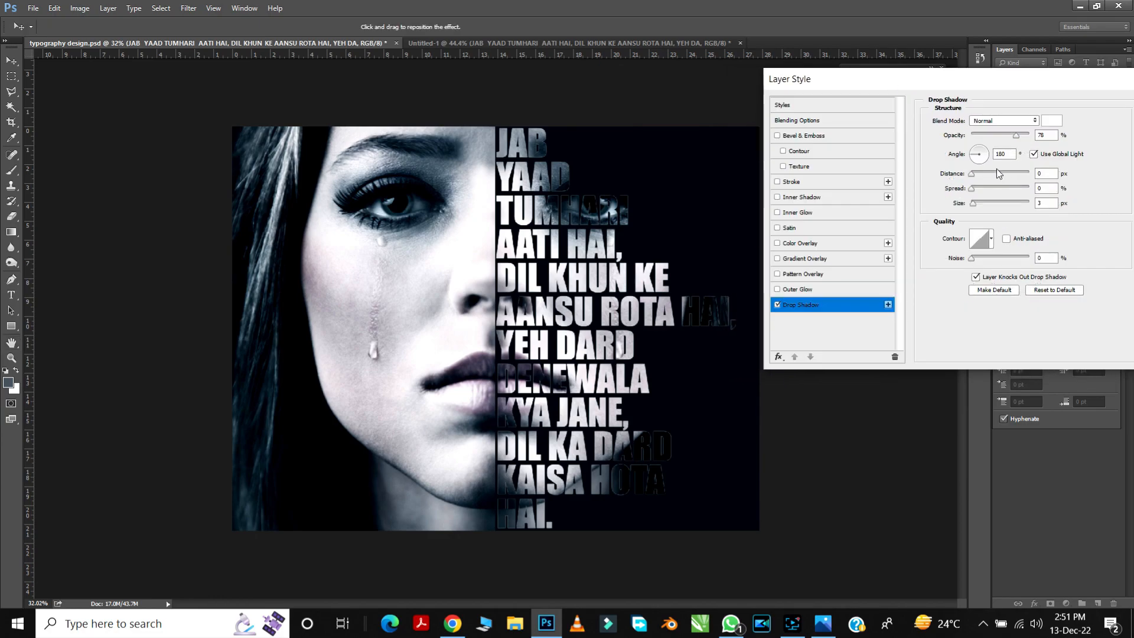
left_click(1050, 173)
type("2")
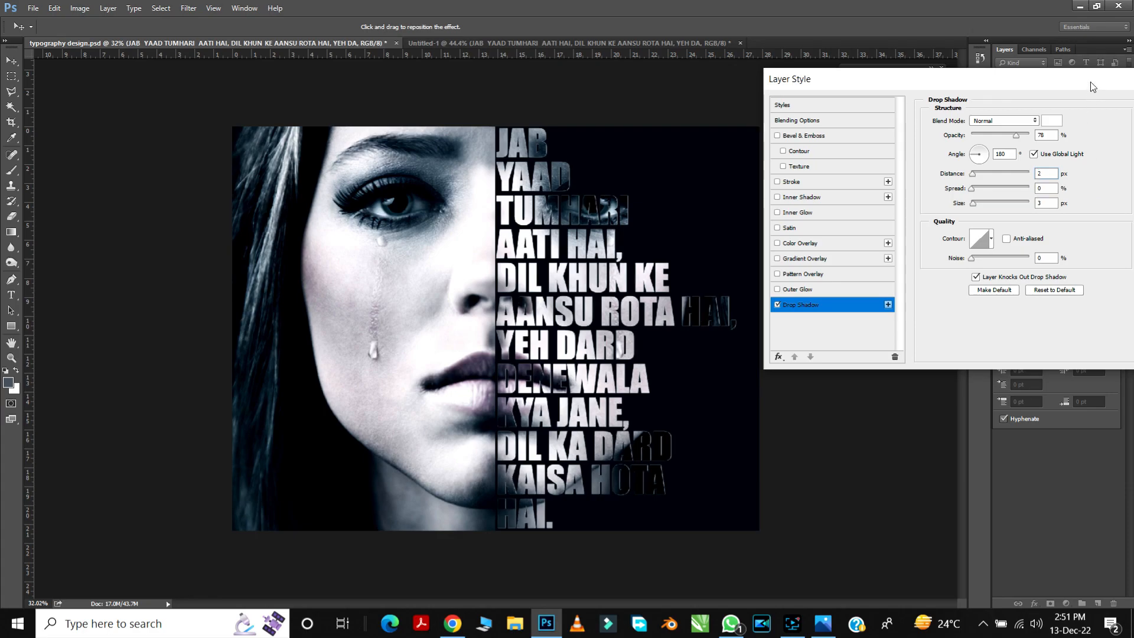
left_click_drag(1093, 81, 1047, 87)
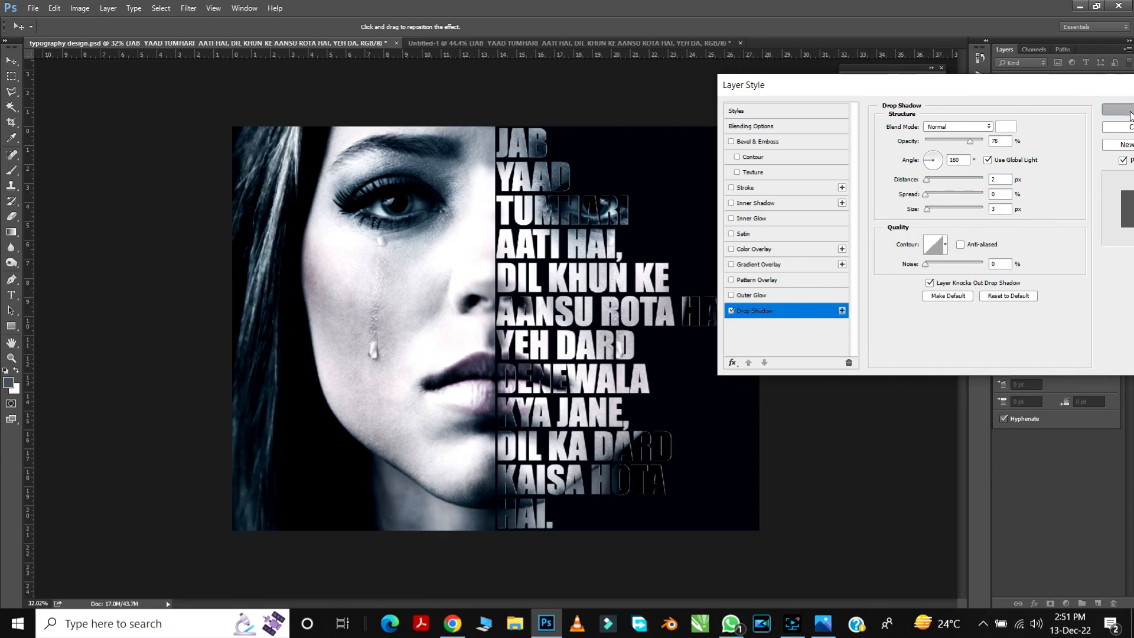
key("Return")
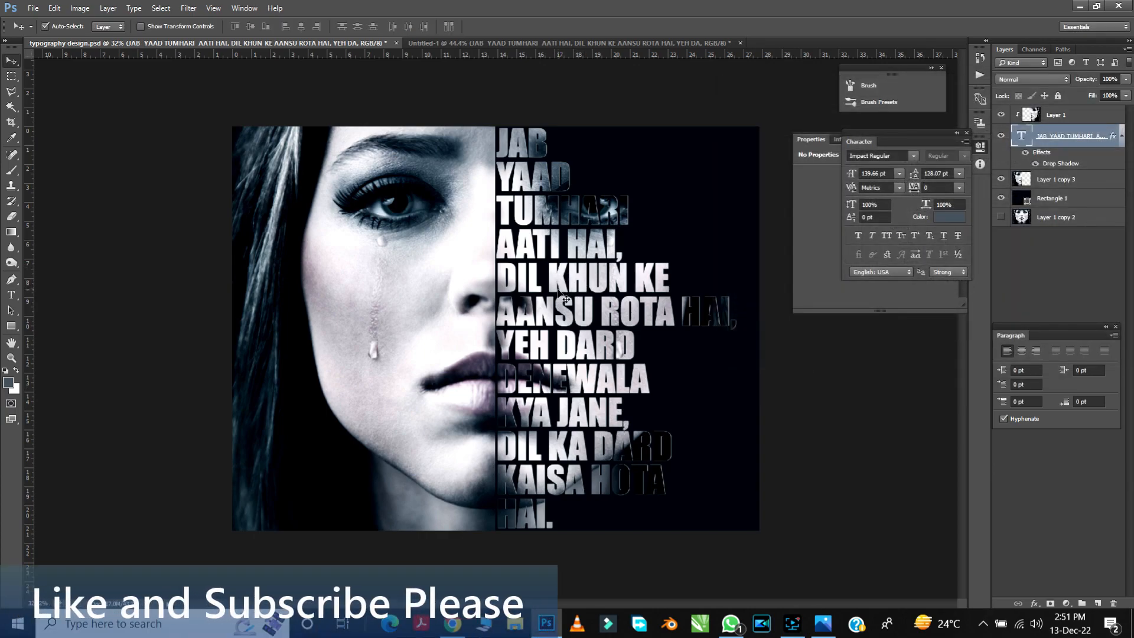